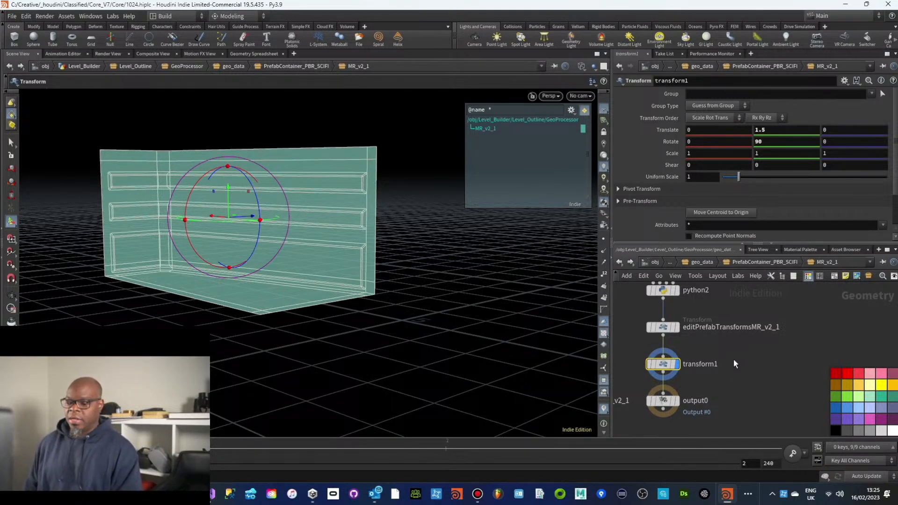
Step: Examine the transformed MR_v2_1 wall-and-floor prefab in the viewport from slightly different angles
key("Escape")
left_click_drag(249, 222, 279, 243)
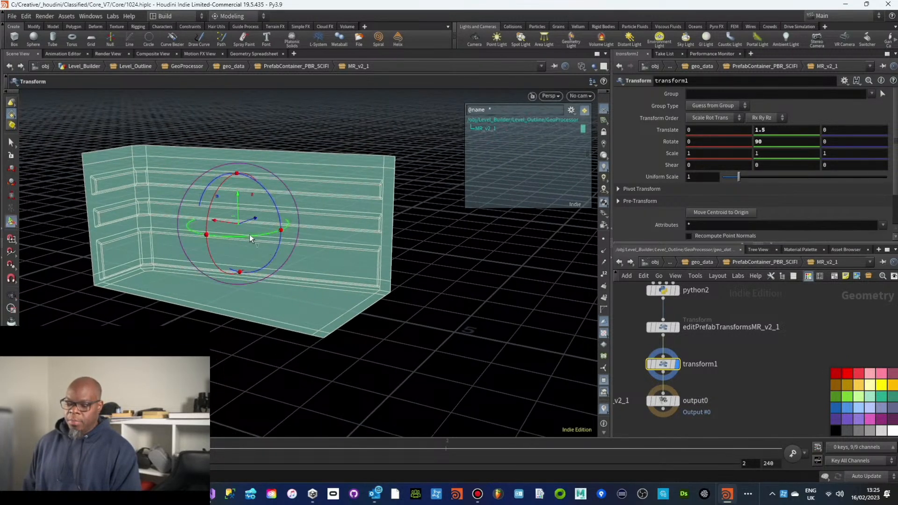
key("Return")
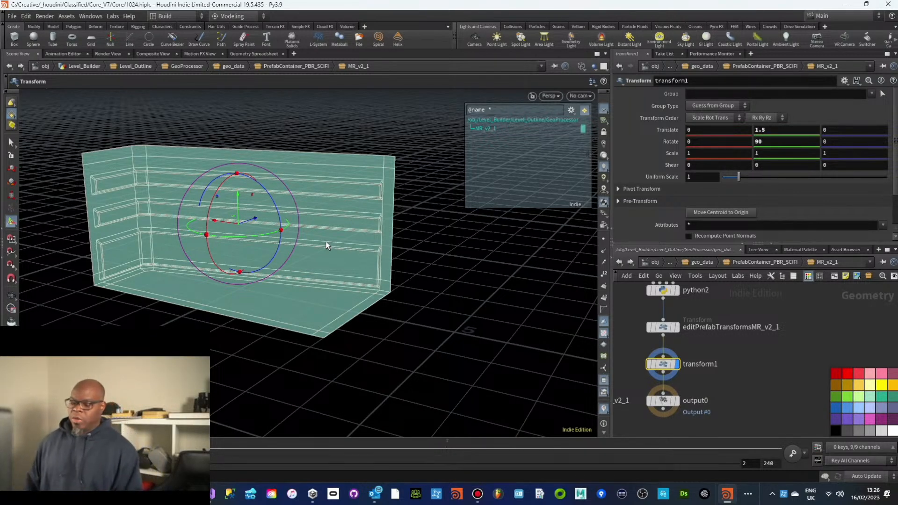
left_click_drag(325, 242, 329, 236, "alt")
key("Return")
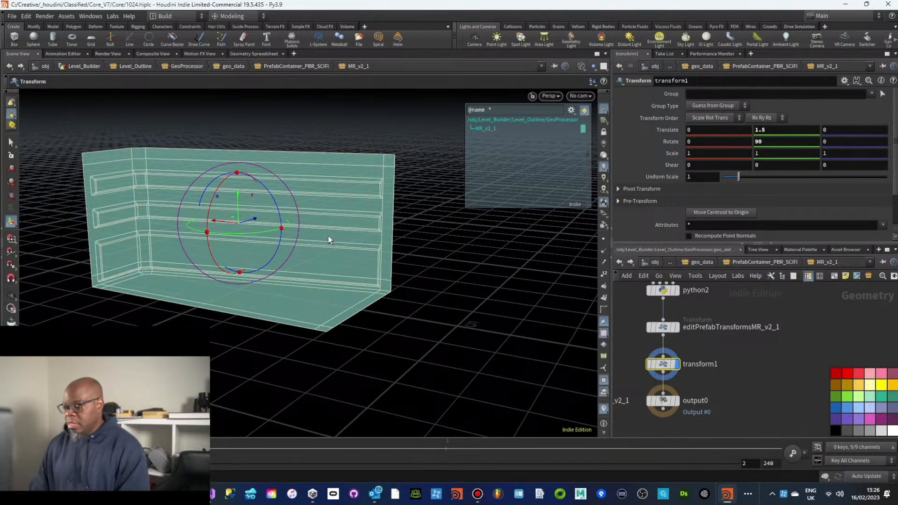
key("Escape")
left_click_drag(338, 241, 331, 242)
key("Return")
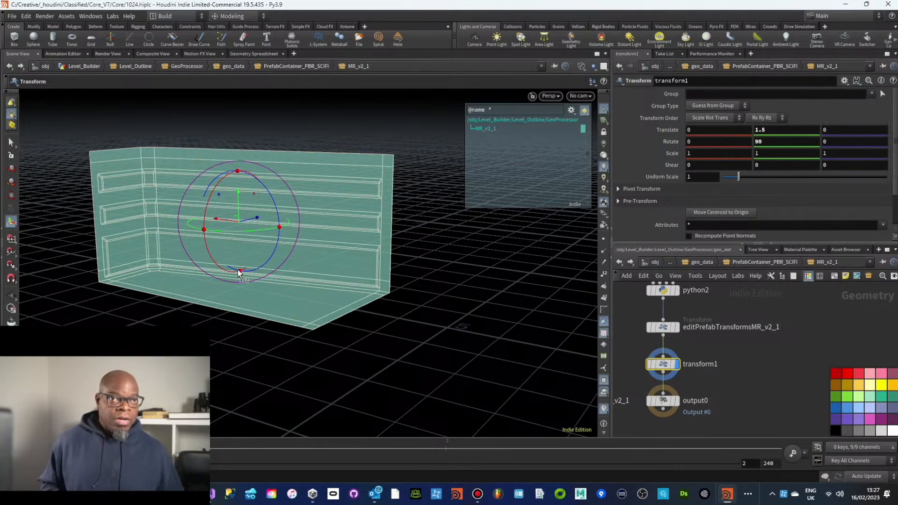
Step: Switch to Unity, open the MR_v2_1 prefab from the Main_Room models folder and inspect its geometry and orientation
key("alt+Tab")
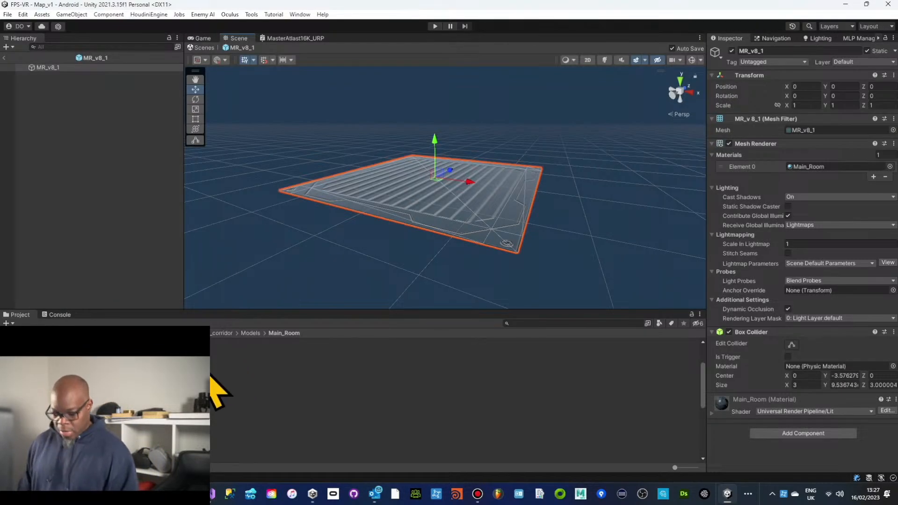
key("alt+Tab")
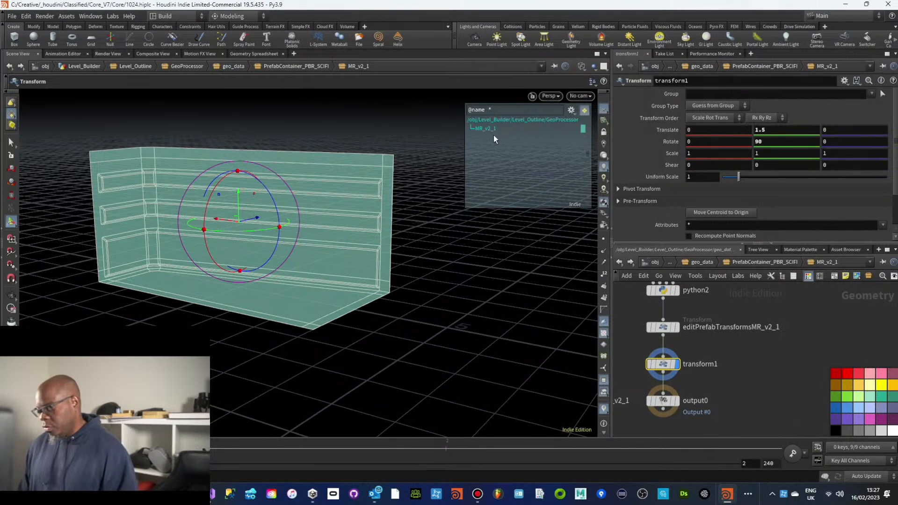
key("alt+Tab")
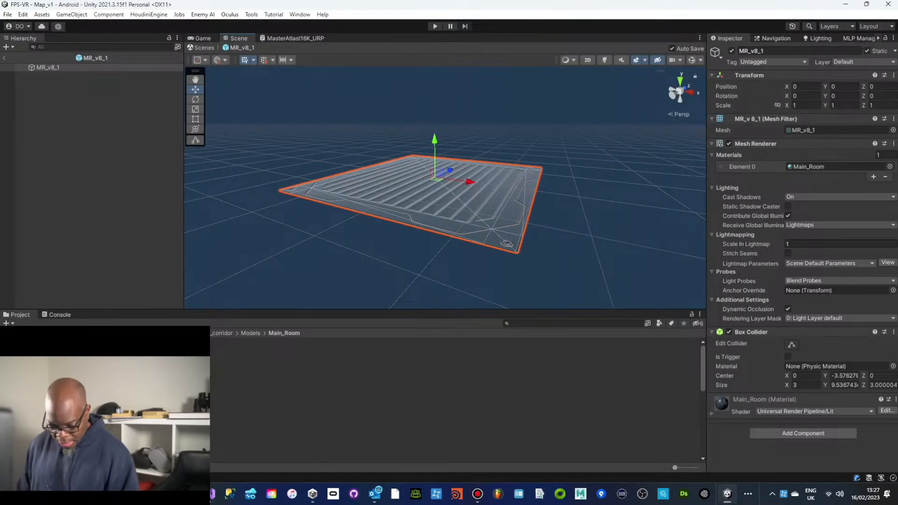
left_click(257, 356)
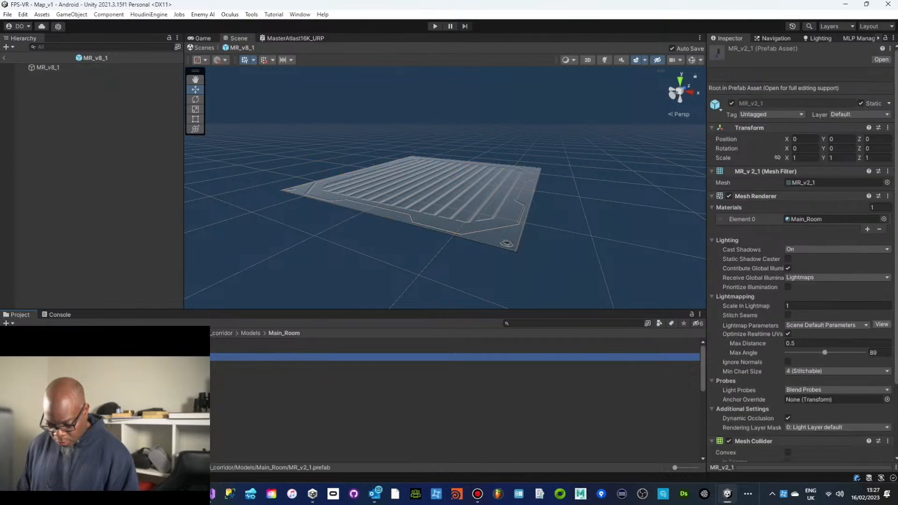
double_click(257, 357)
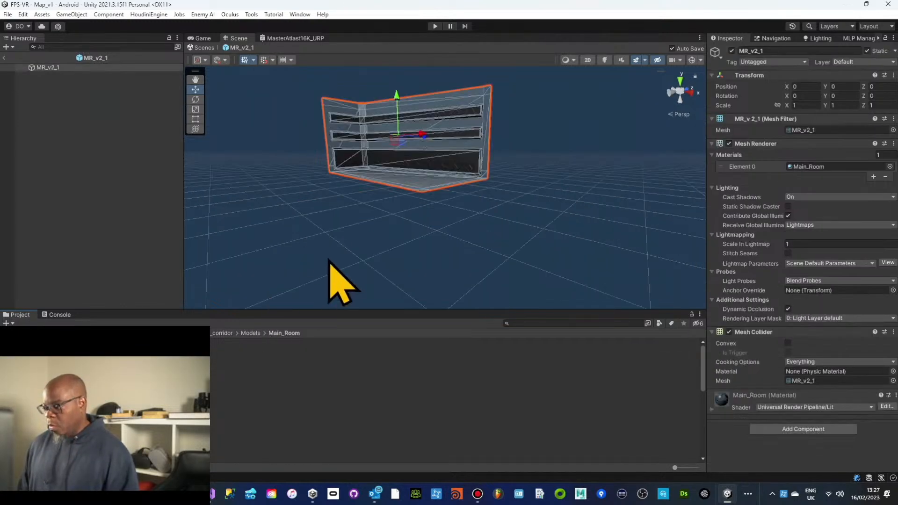
left_click_drag(341, 270, 349, 281, "alt")
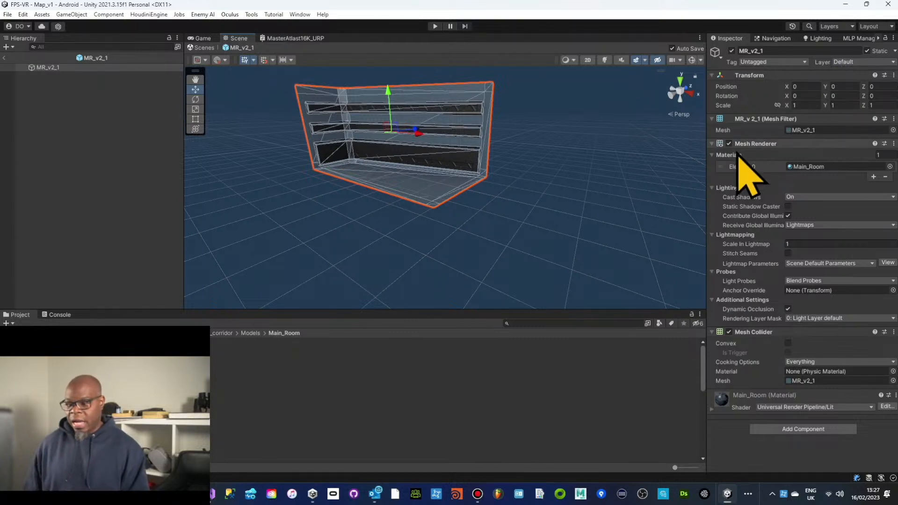
left_click(459, 204)
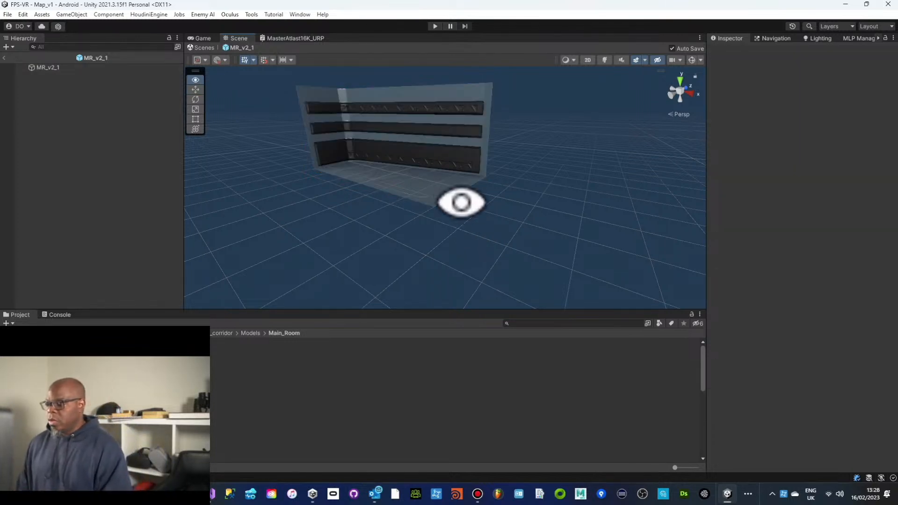
left_click_drag(490, 214, 451, 189, "alt")
left_click(447, 185)
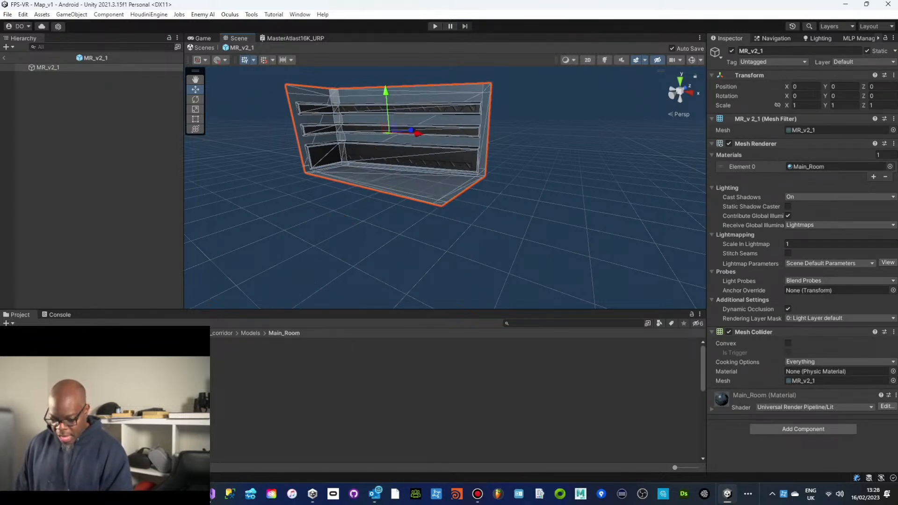
Step: Open the MR_v5_1, MR_v5_5 and MR_v9_1 prefabs one after another to compare their orientation and pivots
double_click(281, 409)
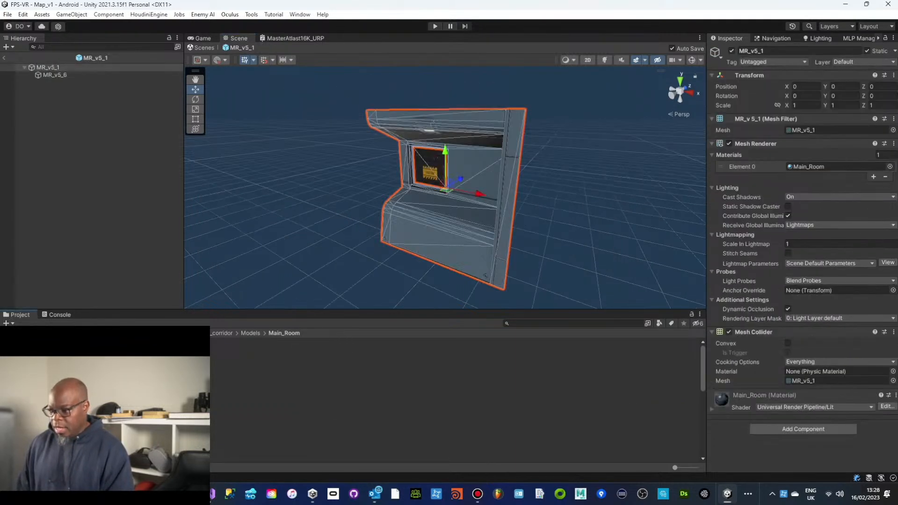
double_click(140, 432)
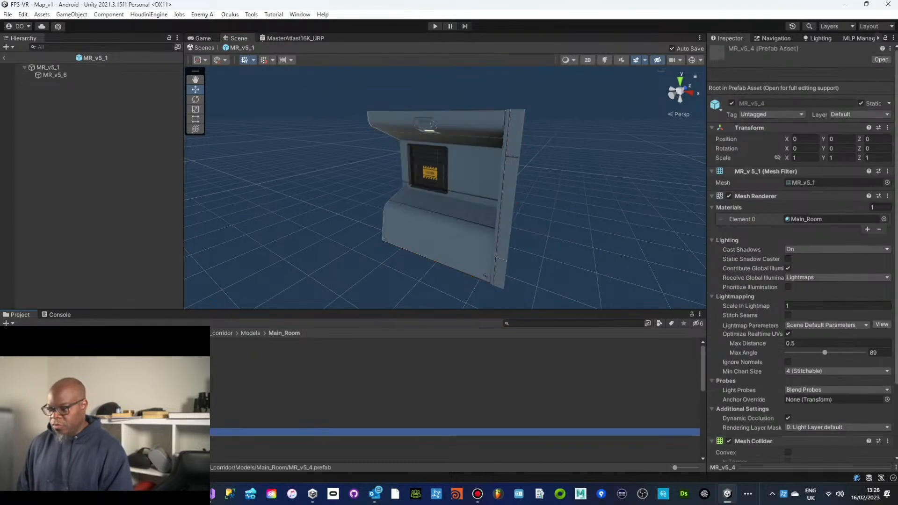
left_click(140, 439)
double_click(140, 439)
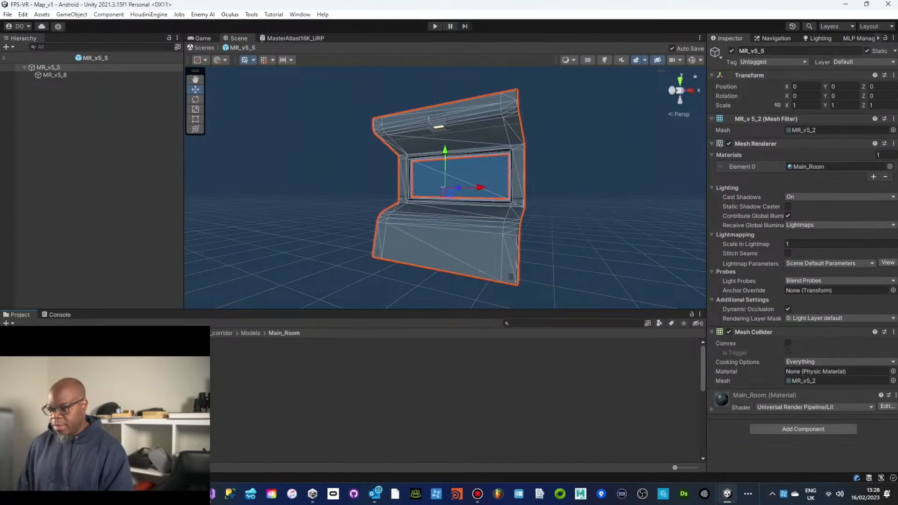
scroll(209, 443, "down", 3)
double_click(281, 432)
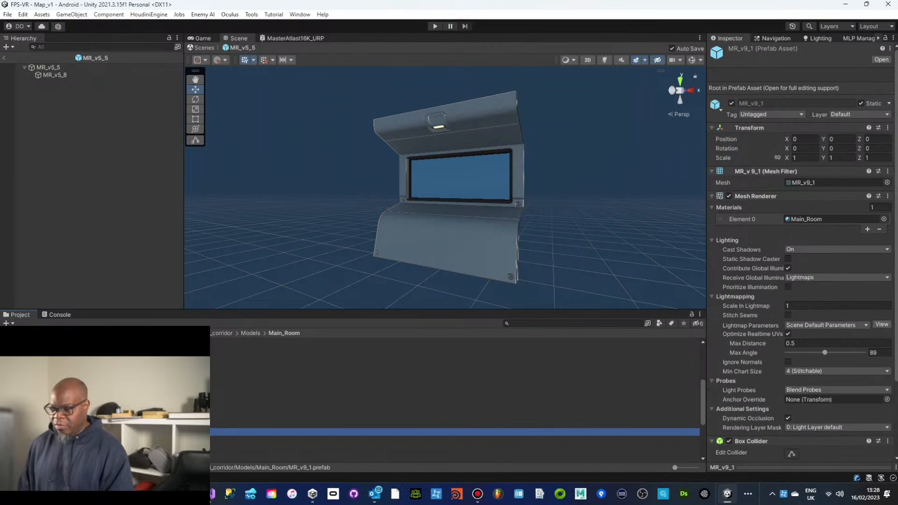
left_click_drag(393, 255, 392, 297, "alt")
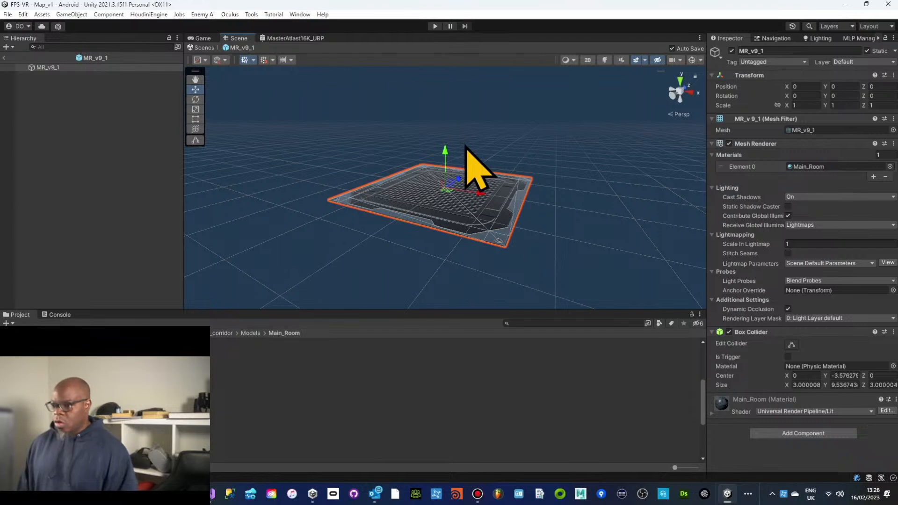
Step: Switch to Visual Studio and review the 90 and -90 degree Y-patch prefab lists and RotationYPrefabOverride conditions in ParameterExtractorV2.cs
key("alt+Tab")
key("alt+Tab")
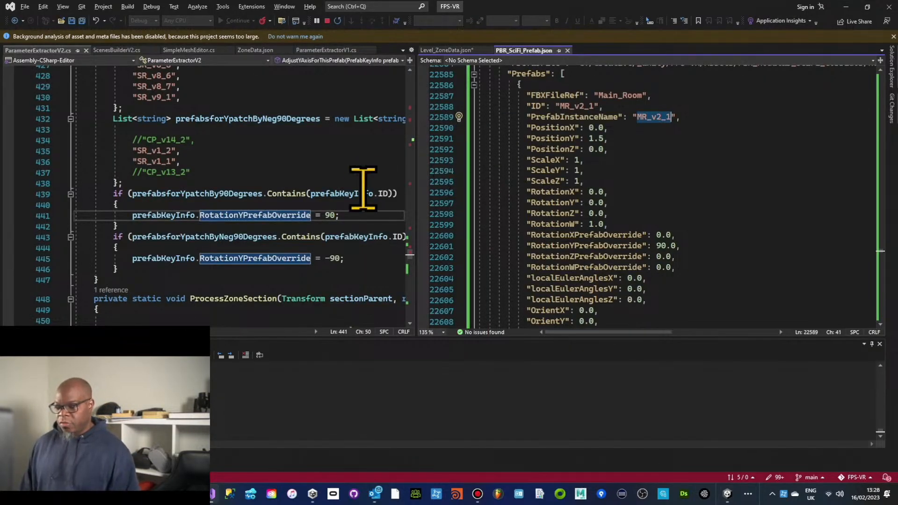
scroll(353, 192, "up", 2)
scroll(353, 192, "up", 4)
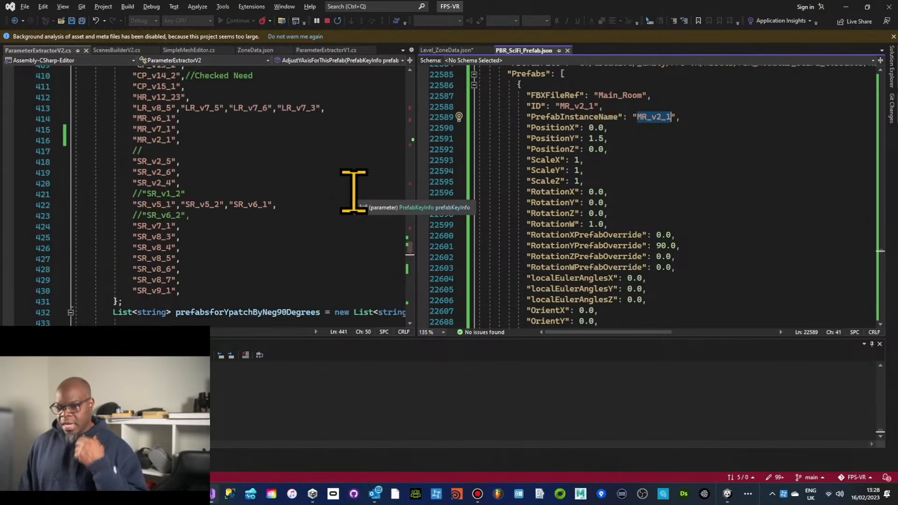
scroll(353, 192, "up", 1)
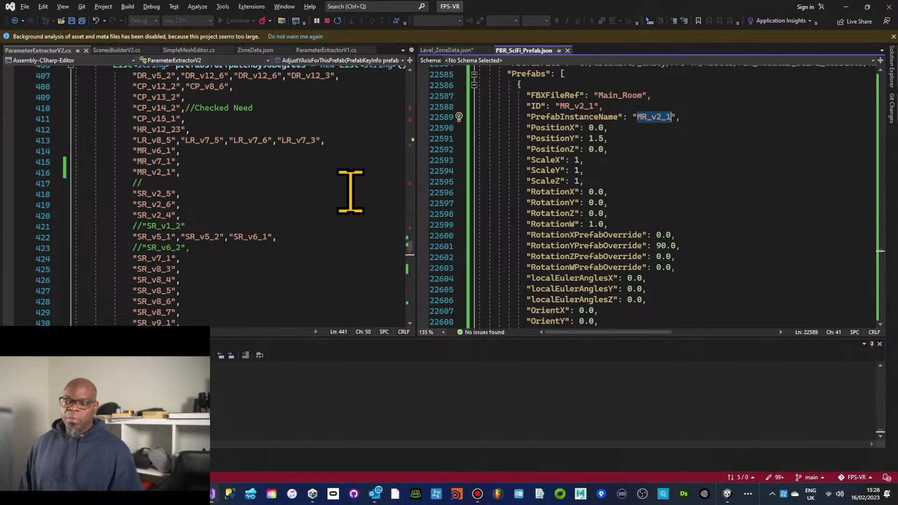
scroll(208, 157, "up", 1)
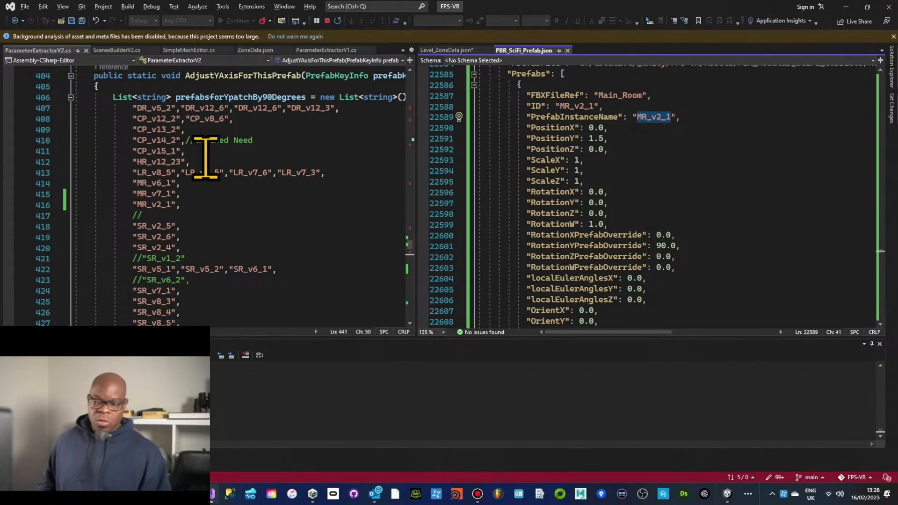
double_click(146, 152)
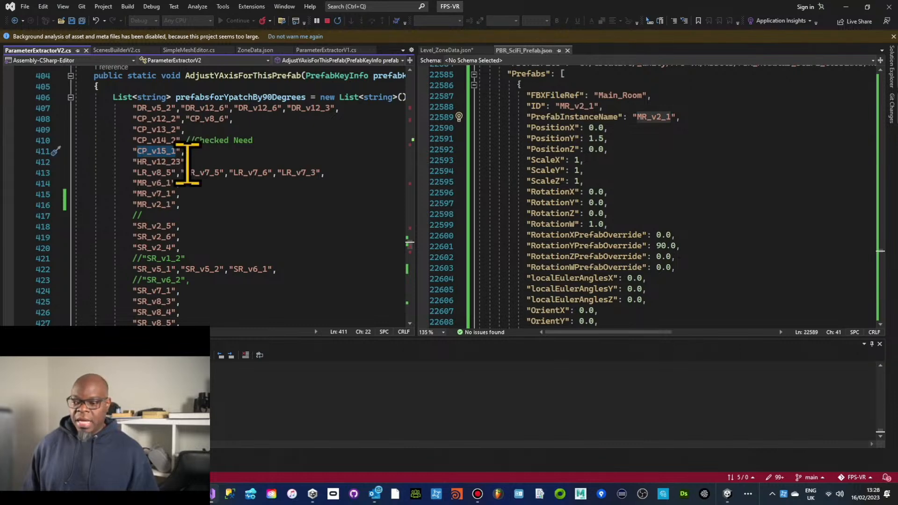
scroll(184, 222, "down", 4)
scroll(183, 223, "down", 1)
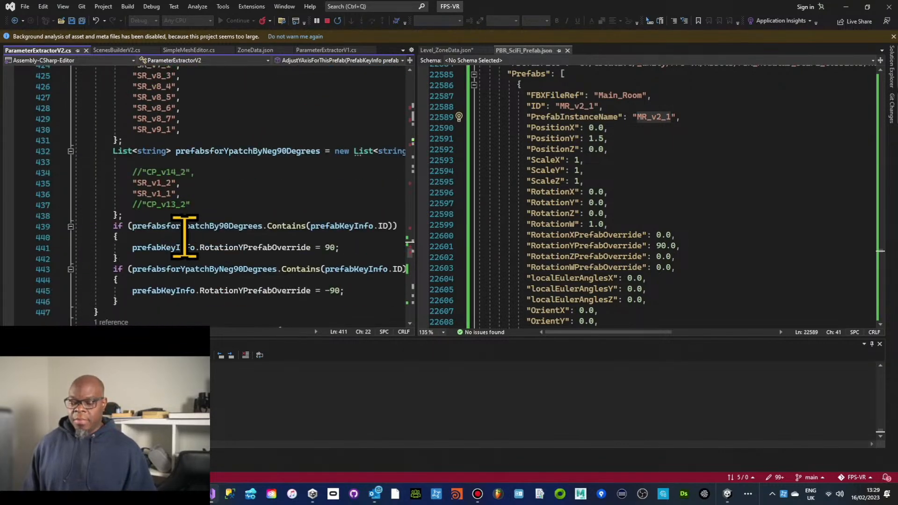
left_click(245, 237)
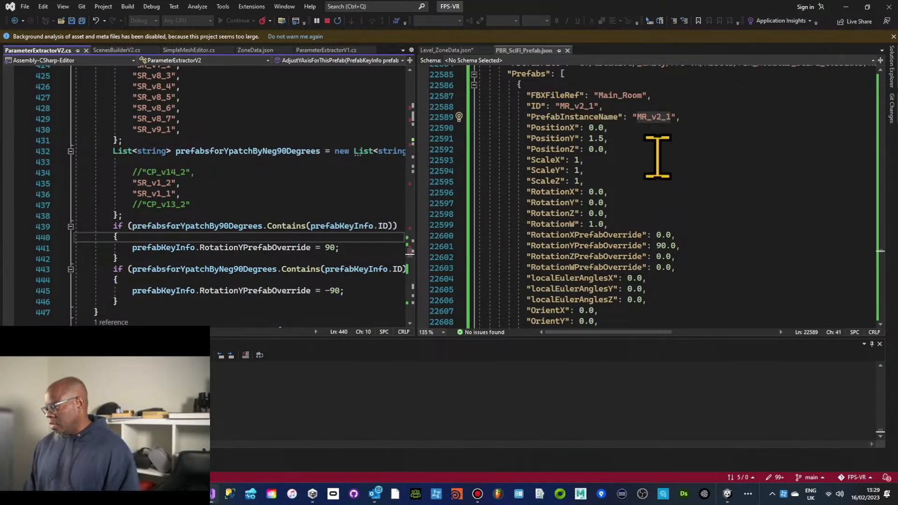
Step: Highlight the PositionY and RotationYPrefabOverride entries of MR_v2_1 in PBR_SciFi_Prefab.json
left_click_drag(527, 138, 608, 139)
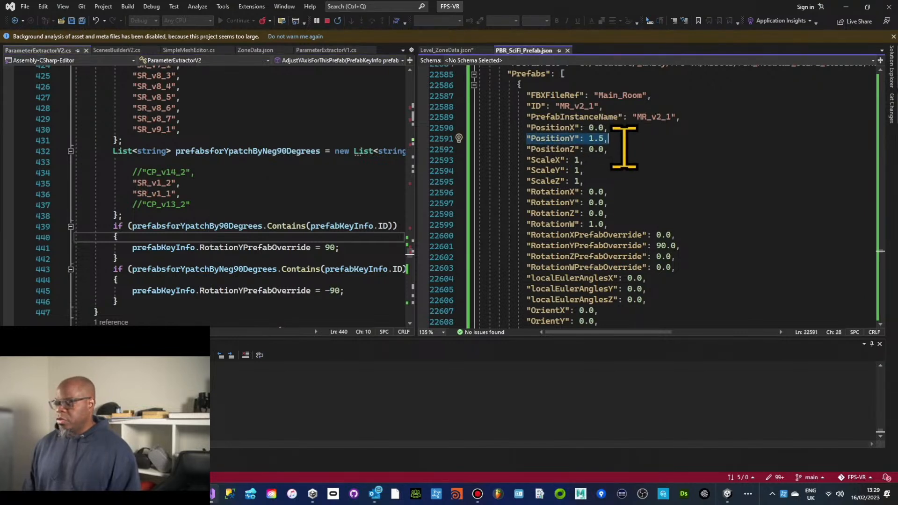
left_click_drag(516, 246, 688, 244)
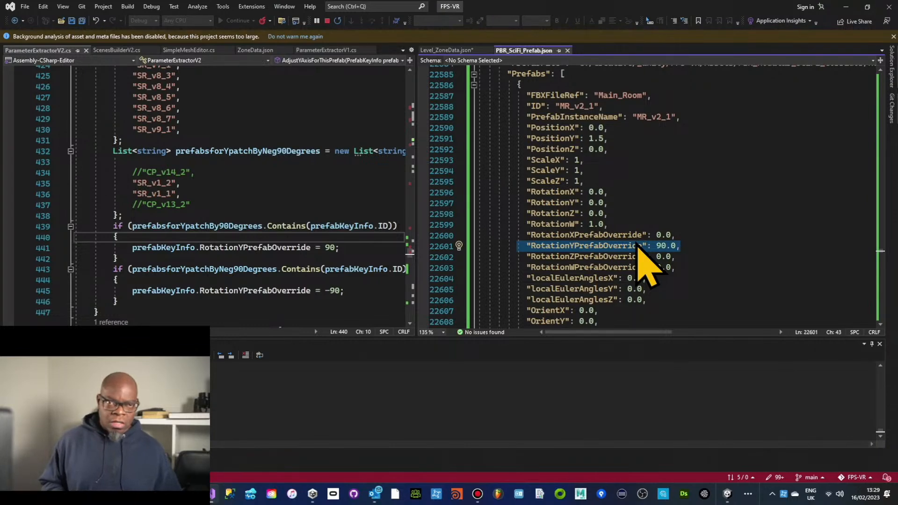
Step: Switch to Houdini, select the editPrefabTransformsMR_v2_1 node and display its output to examine its translate and pivot values
key("alt+Tab")
key("alt+Tab")
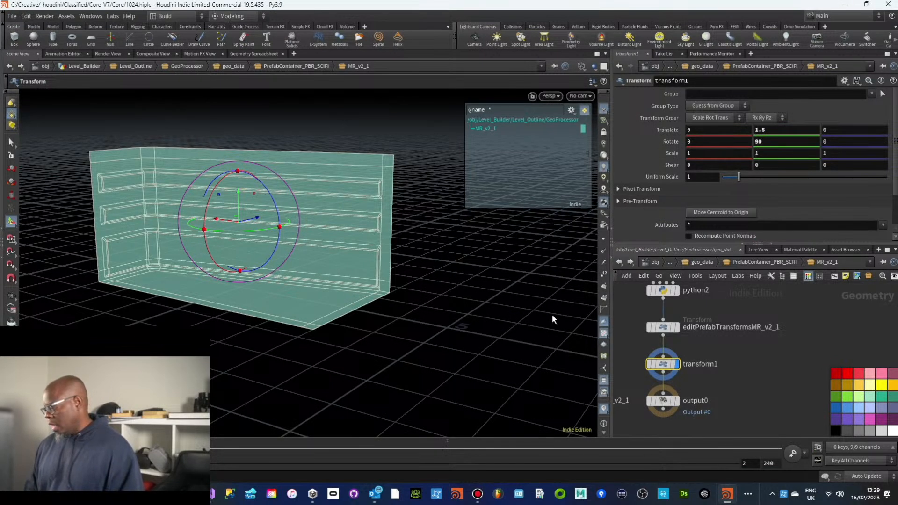
left_click(667, 329)
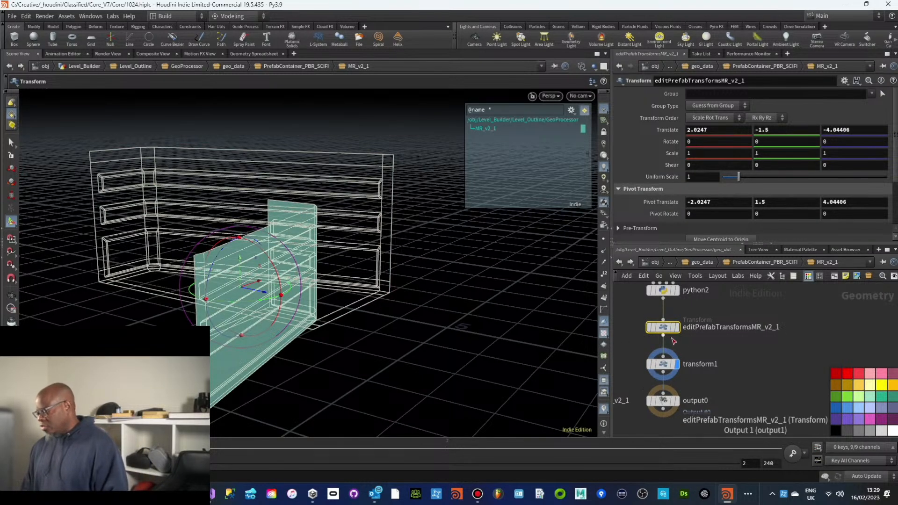
left_click(681, 312)
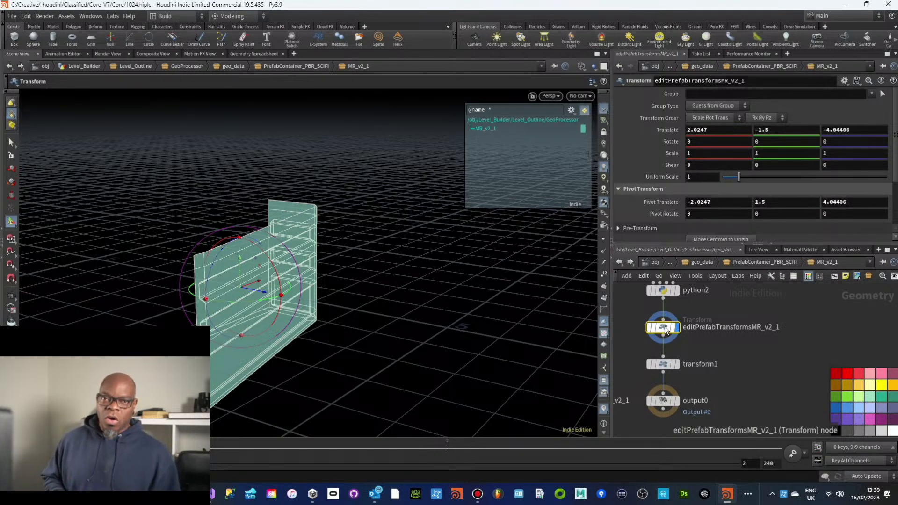
mouse_move(666, 329)
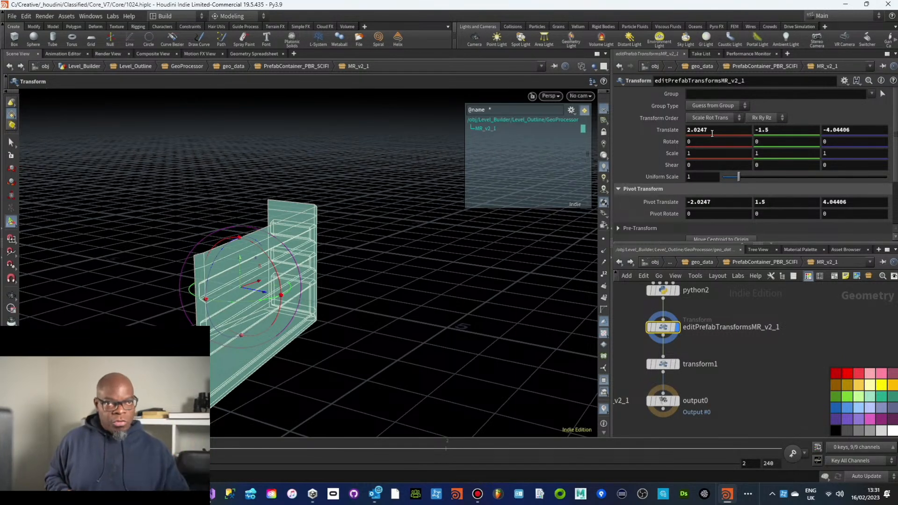
Step: Display the output of the transform1 node and select it to show its parameters
left_click(681, 348)
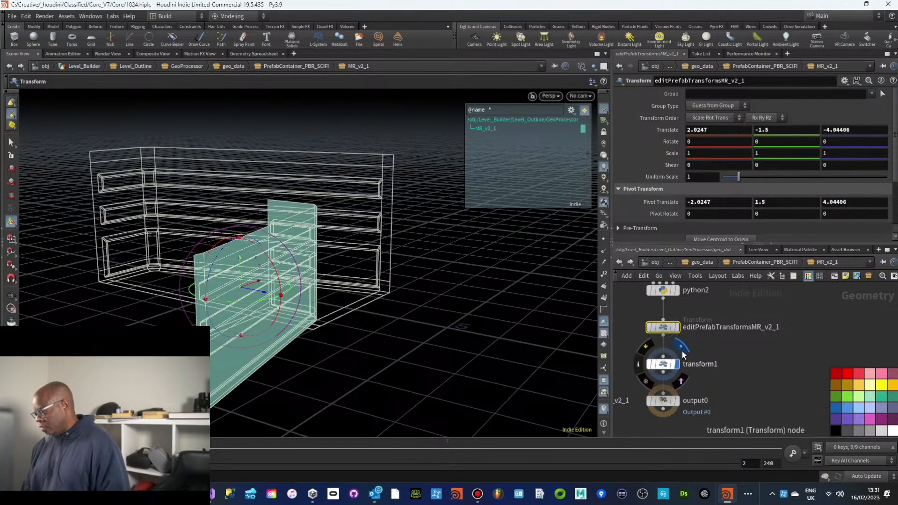
left_click(666, 363)
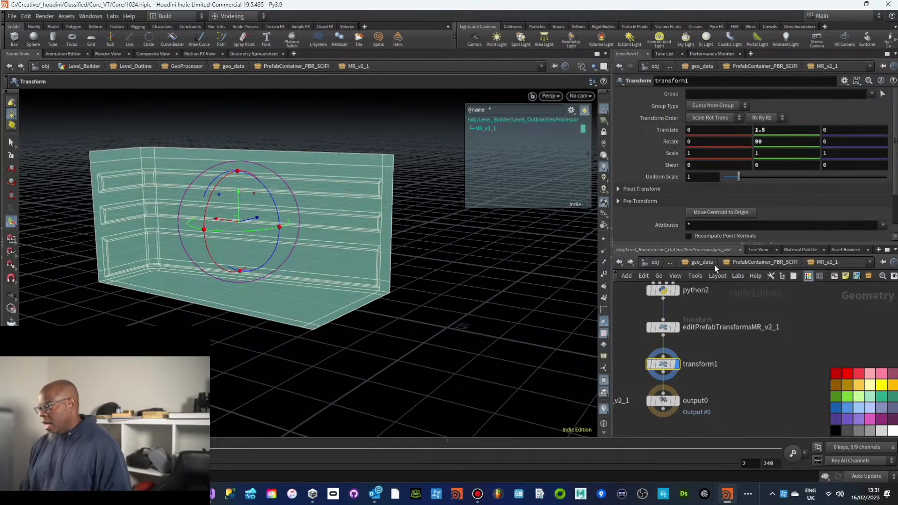
Step: Recheck the RotationYPrefabOverride entry in Visual Studio, return to Houdini and go up to the geo_data network
key("alt+Tab")
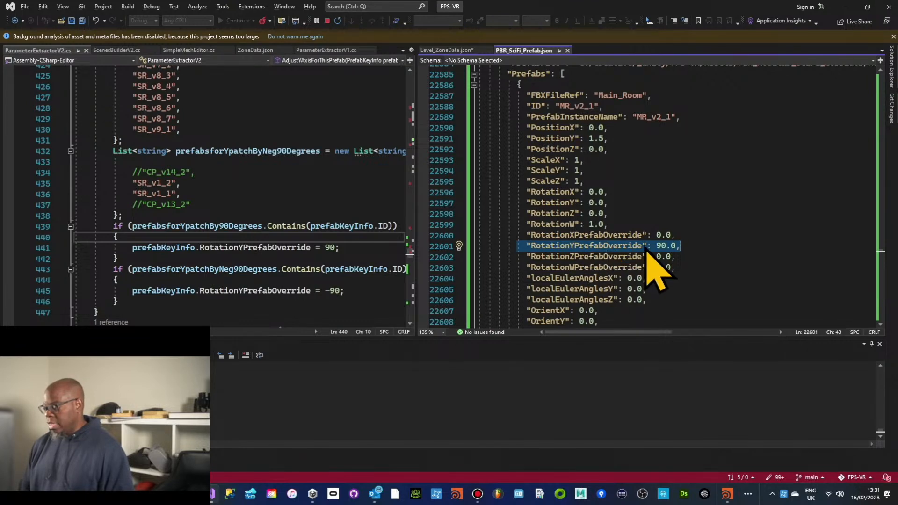
key("alt+Tab")
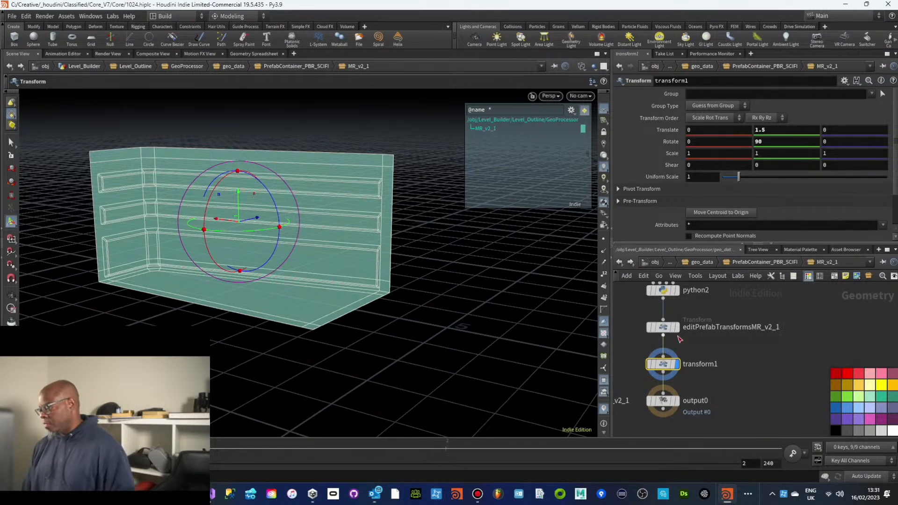
left_click(707, 264)
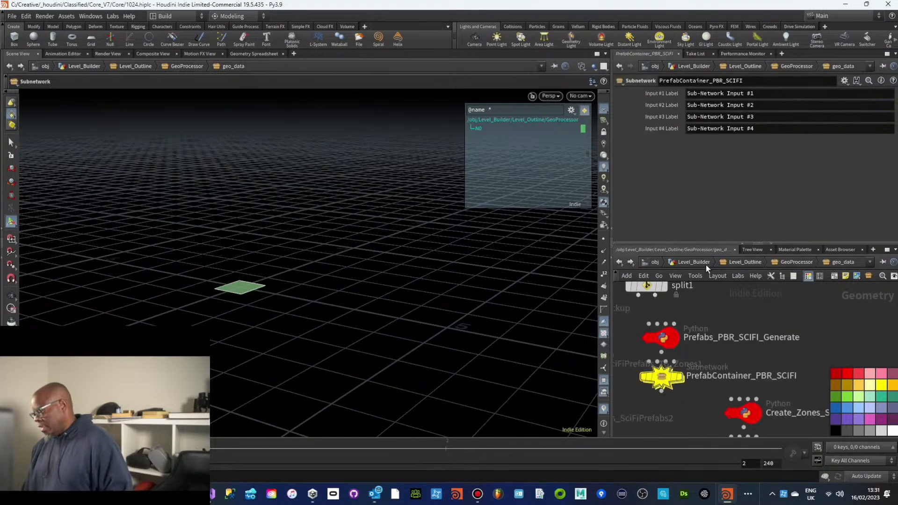
Step: Open the Python code of the Prefabs_PBR_SCIFI_Generate node in the large code editor
left_click(661, 337)
left_click(700, 220)
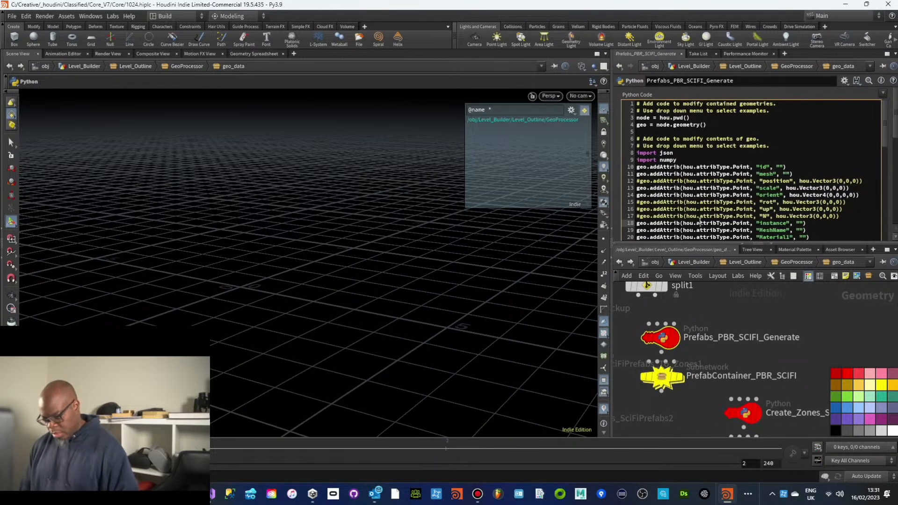
key("alt+e")
scroll(453, 211, "down", 1)
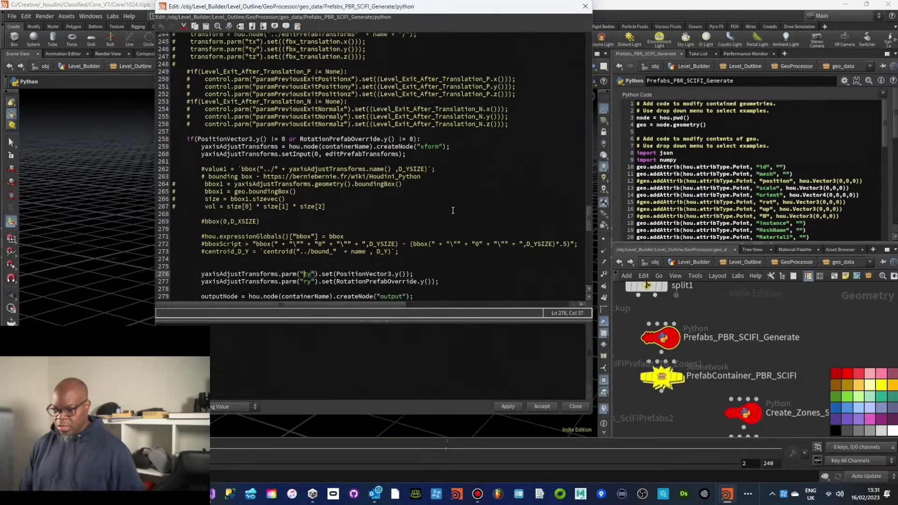
Step: Examine the code that builds the prefab transforms, especially the condition on PositionVector3.y and RotationPrefabOverride.y and the ty and ry assignments
scroll(452, 210, "up", 20)
scroll(450, 210, "up", 5)
scroll(451, 210, "up", 9)
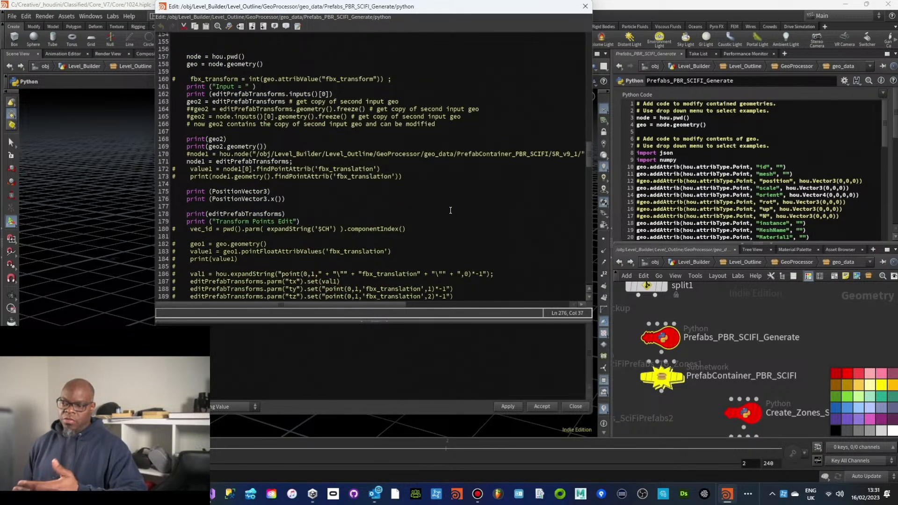
scroll(451, 210, "down", 20)
scroll(450, 210, "down", 15)
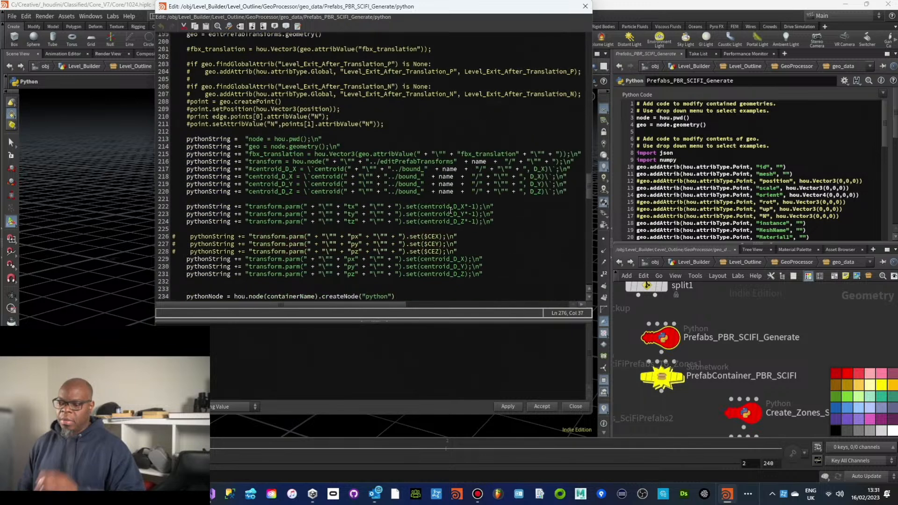
scroll(448, 215, "down", 10)
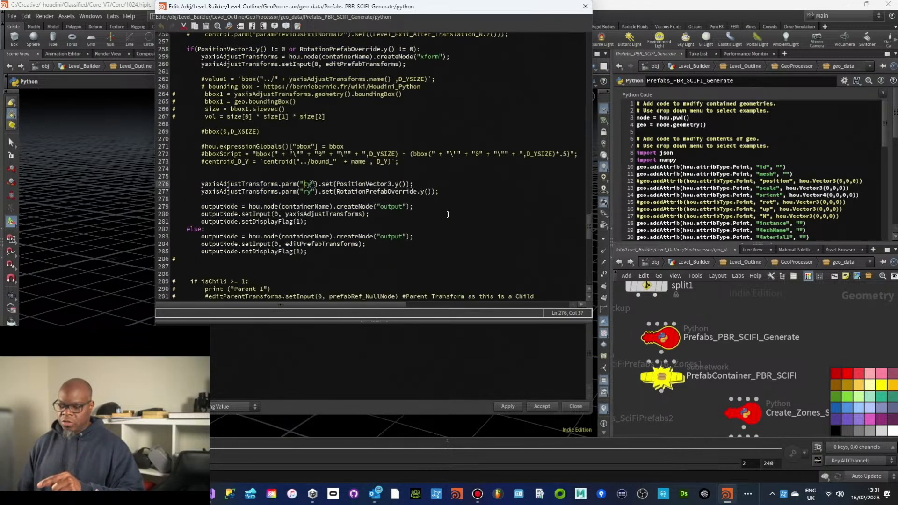
scroll(447, 214, "up", 4)
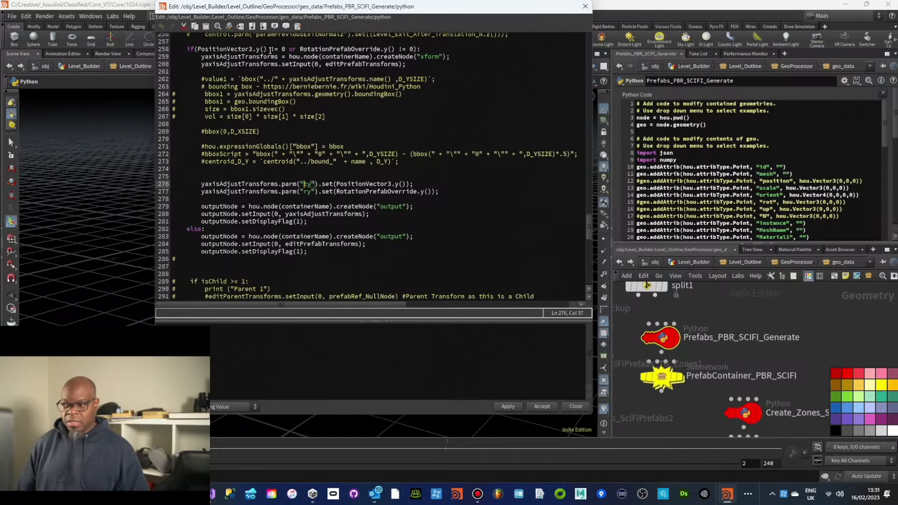
scroll(357, 88, "up", 1)
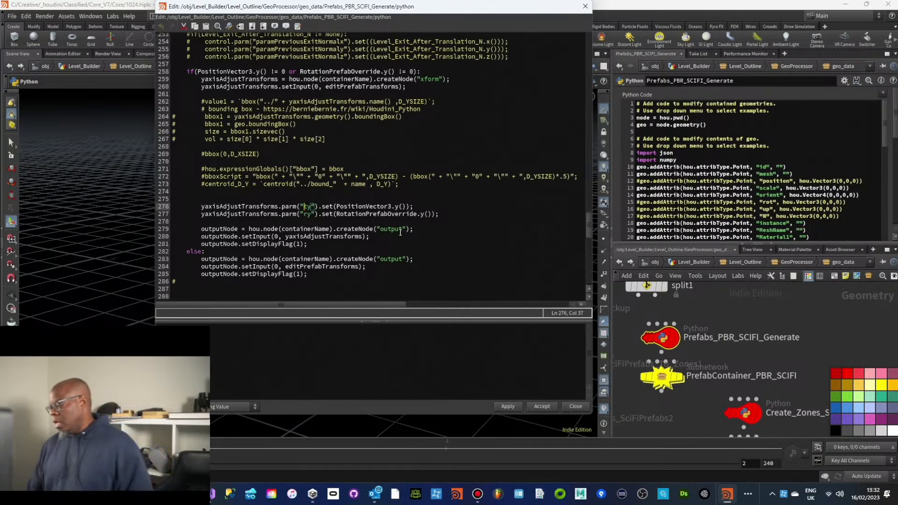
Step: Close the code editor, enter the View_Zones_SciFiPrefabs subnetwork and view the assembled level from farther away
middle_click_drag(700, 392, 672, 318)
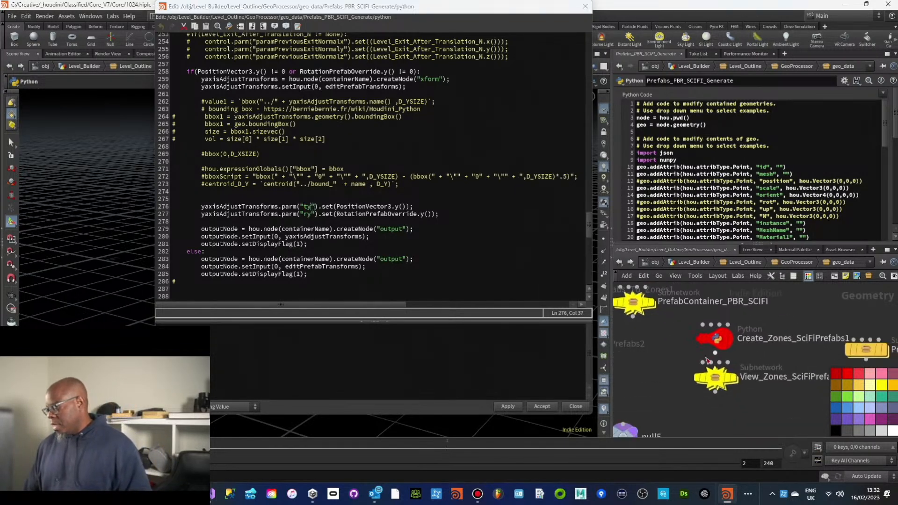
mouse_move(708, 378)
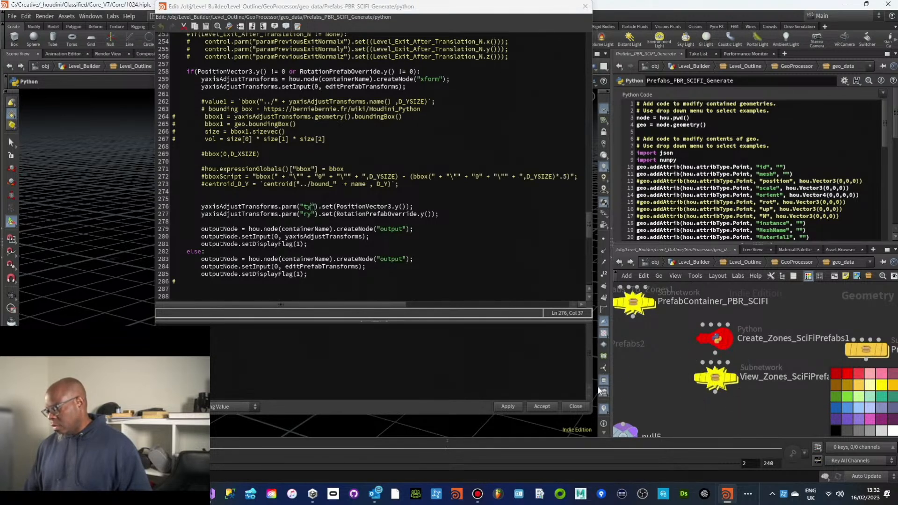
left_click(573, 407)
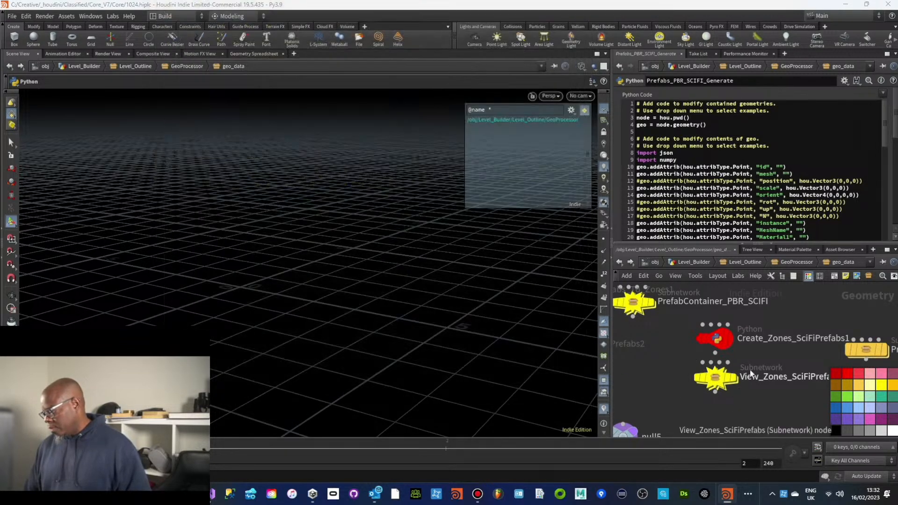
double_click(719, 379)
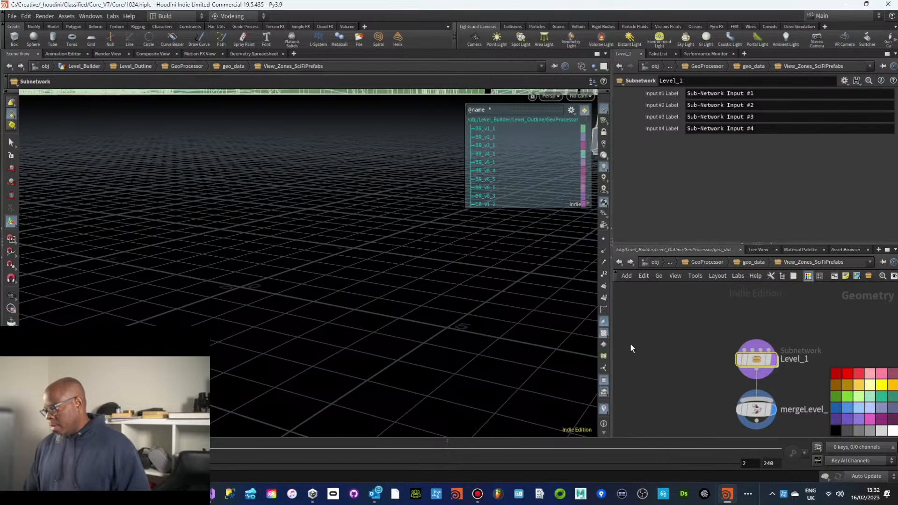
left_click_drag(401, 279, 379, 235, "alt")
scroll(390, 286, "down", 15)
left_click_drag(225, 239, 195, 243)
Step: Switch to the Trello Daily Scrums card in Chrome, view the full-level image and advance to the Level_Supply_Room Load Progress image
key("super+Tab")
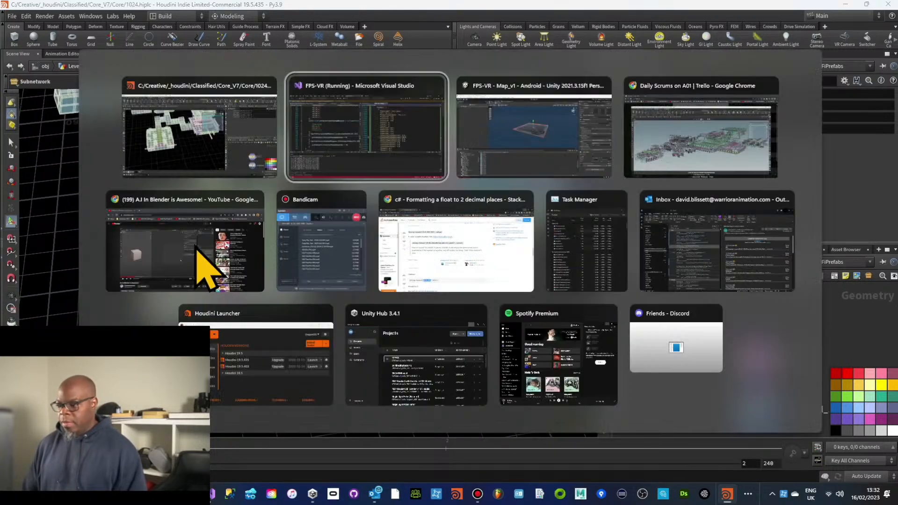
key("Right")
key("Right")
key("Return")
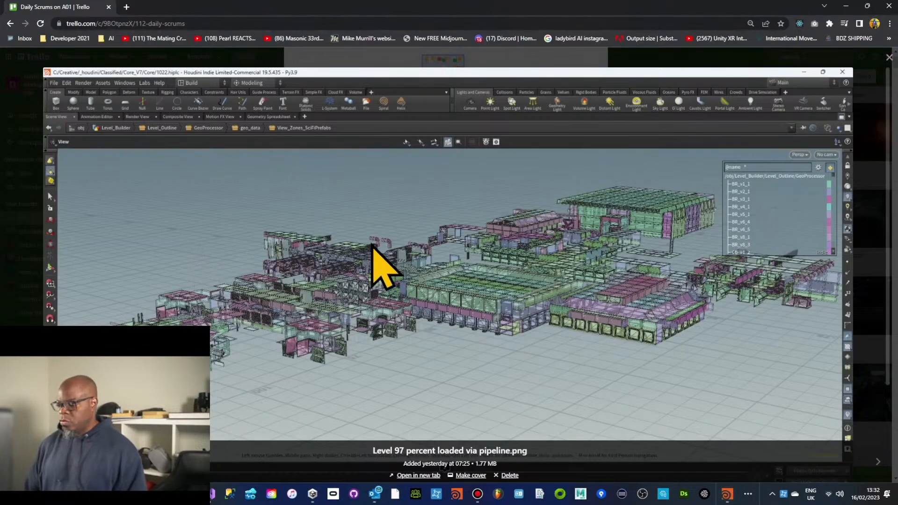
key("Right")
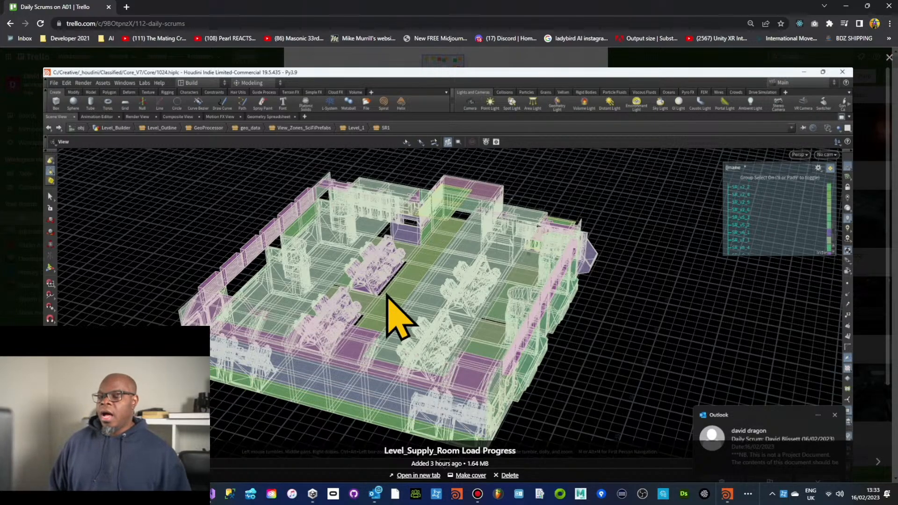
Step: Browse the card's other attachments, comparing the supply room progress images with the screenshot of the prefab transform code
key("Right")
key("Left")
key("Left")
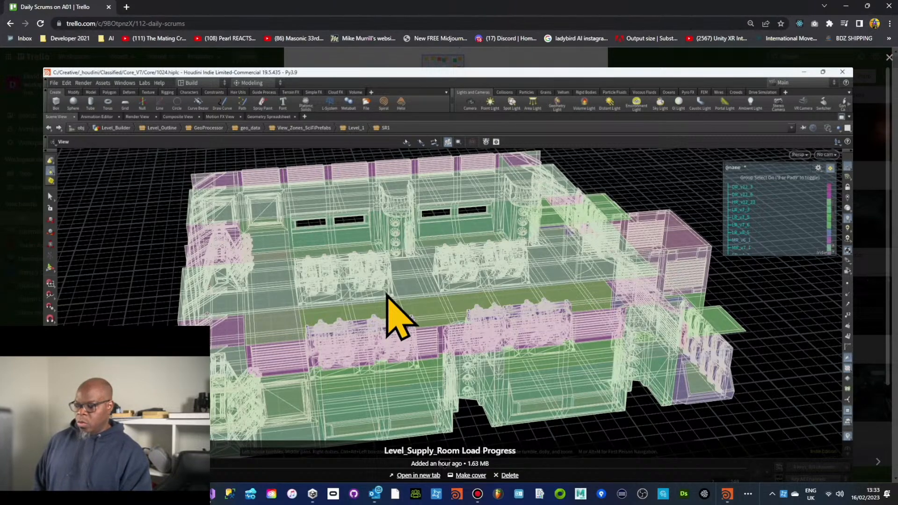
key("Left")
key("Right")
key("Left")
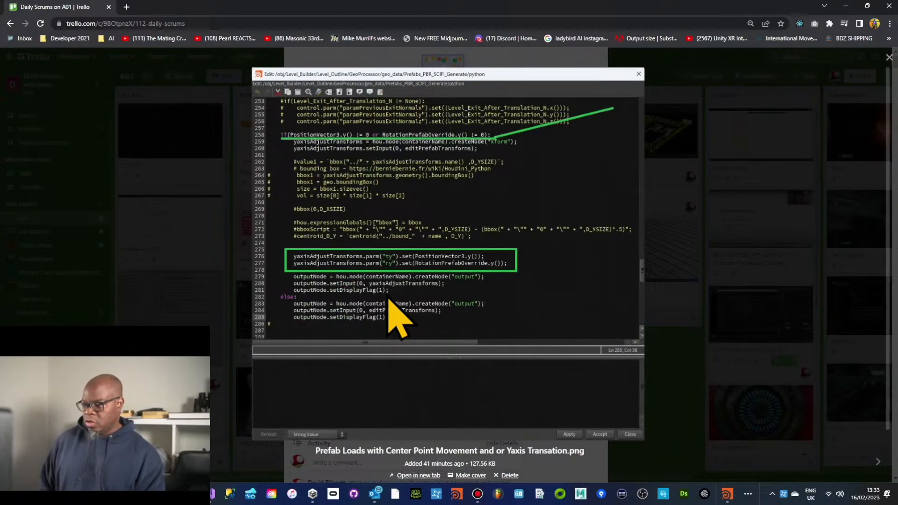
key("Right")
Step: Return to Houdini and inspect the panel sticking out of the supply room's corner from several angles
key("alt+Tab")
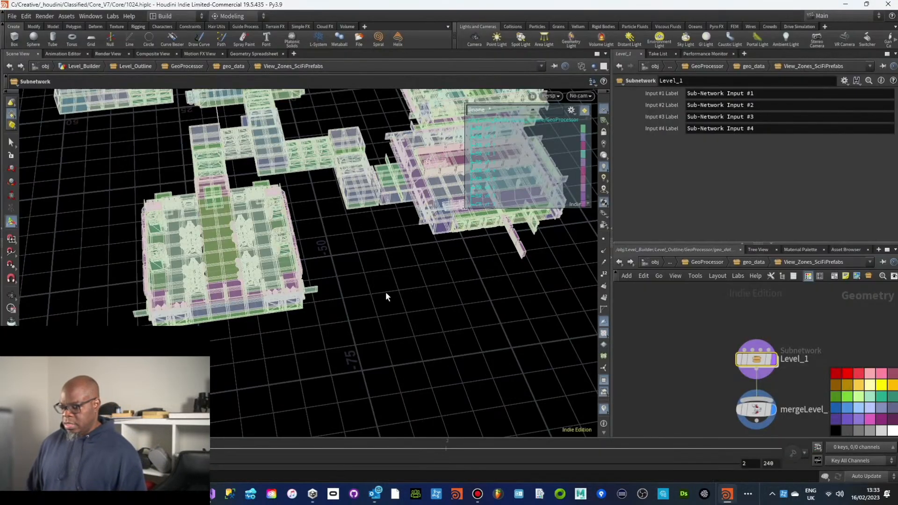
scroll(316, 286, "up", 6)
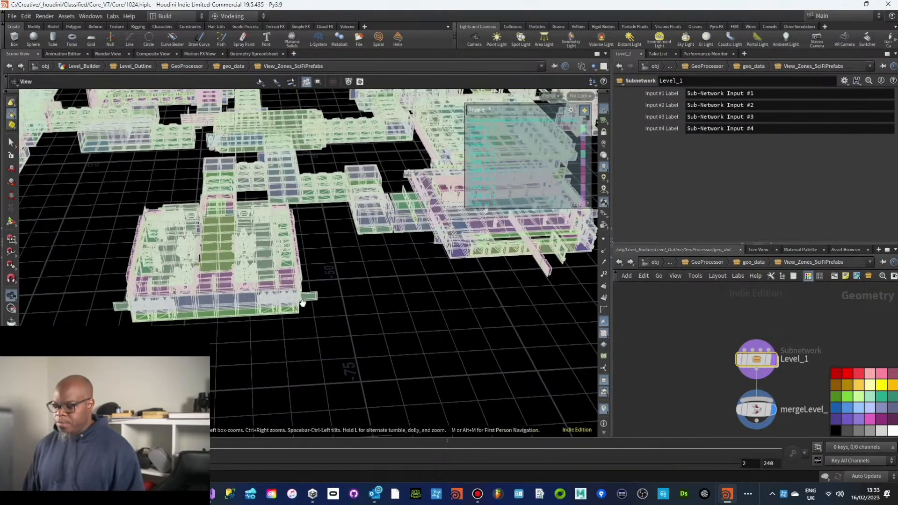
scroll(312, 308, "up", 3)
key("Return")
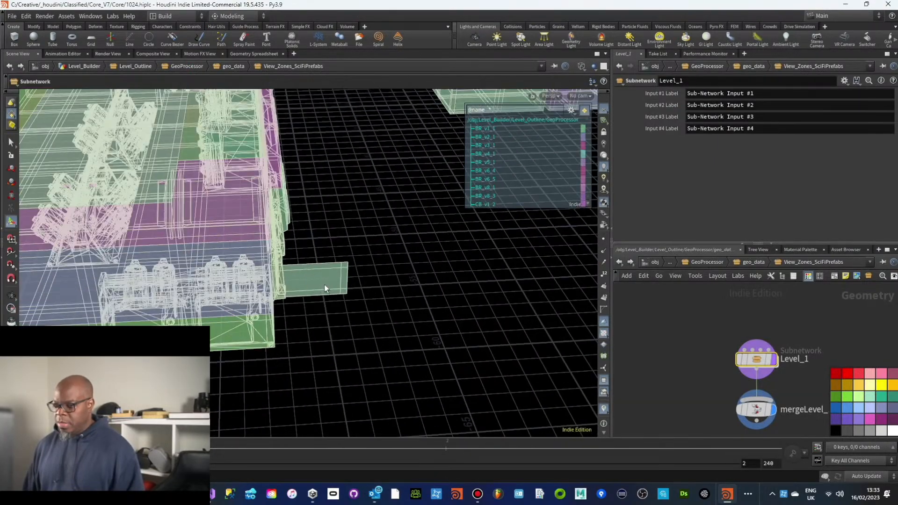
key("Escape")
left_click_drag(330, 285, 218, 286)
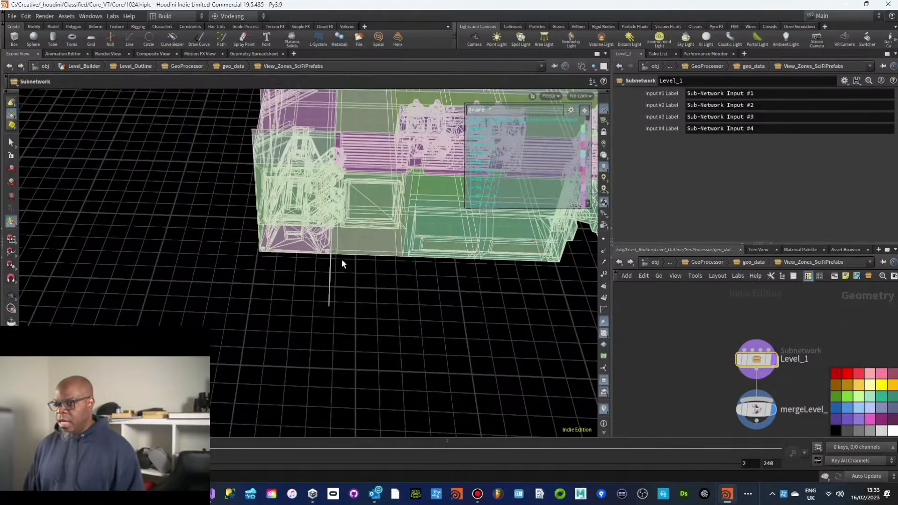
left_click_drag(335, 259, 360, 267)
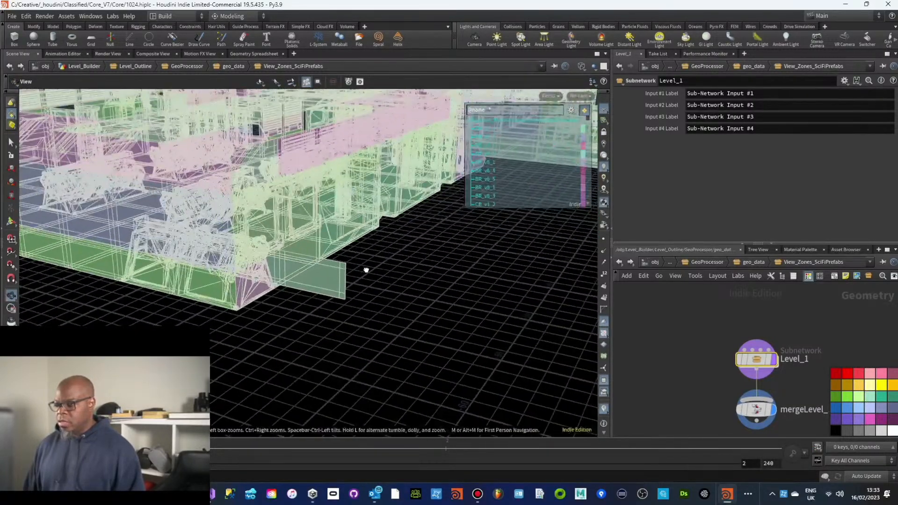
left_click_drag(396, 290, 306, 282)
Step: Use geometry selection to identify the protruding panel's name group, and compare its placement with the surrounding rooms
key("s")
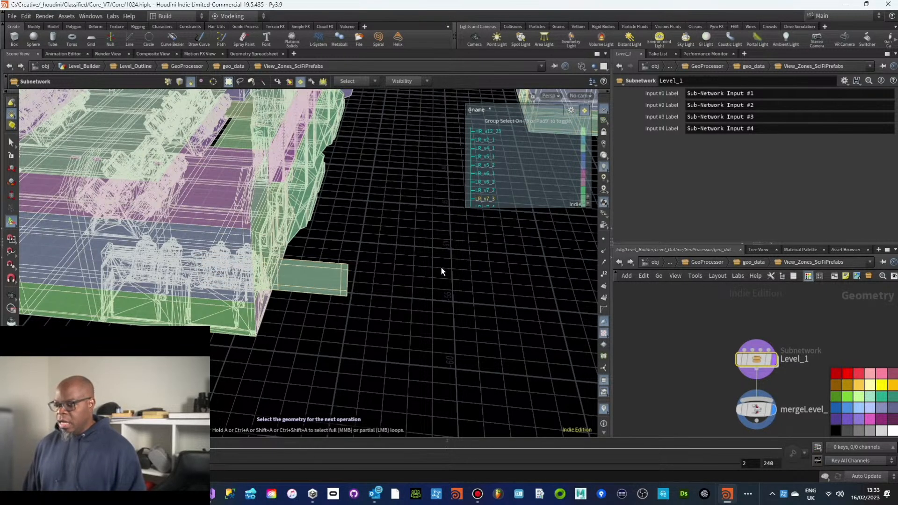
key("Escape")
left_click_drag(377, 302, 403, 336)
scroll(403, 334, "down", 6)
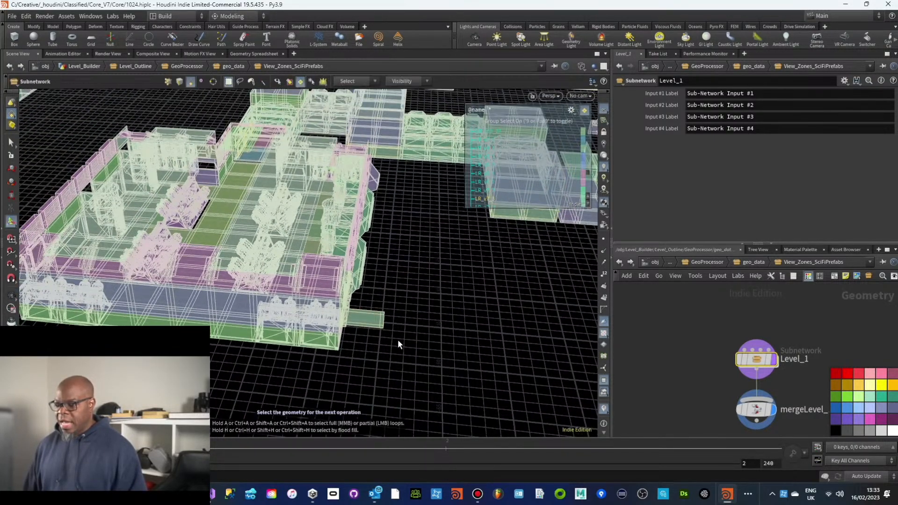
left_click_drag(377, 345, 434, 346)
key("s")
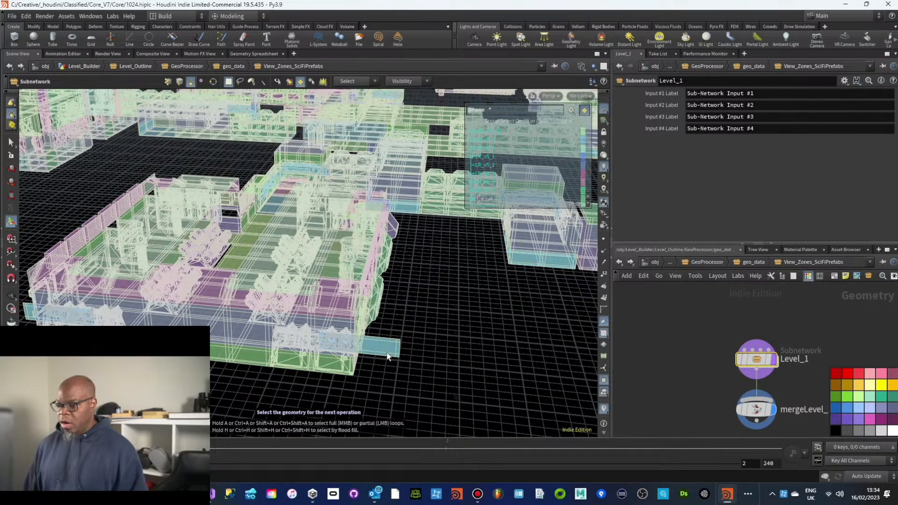
mouse_move(387, 353)
left_mouse_down()
mouse_move(427, 346)
mouse_move(392, 359)
left_mouse_up()
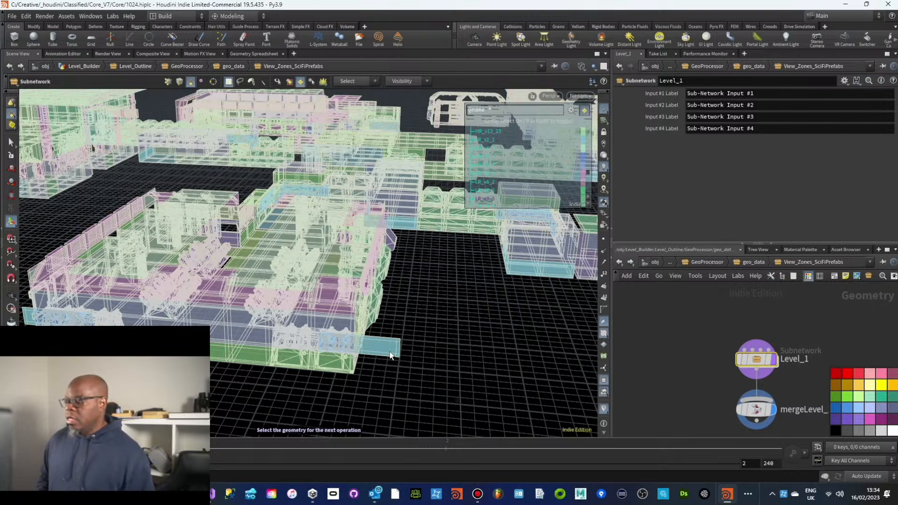
key("Escape")
left_click_drag(434, 332, 331, 372)
key("s")
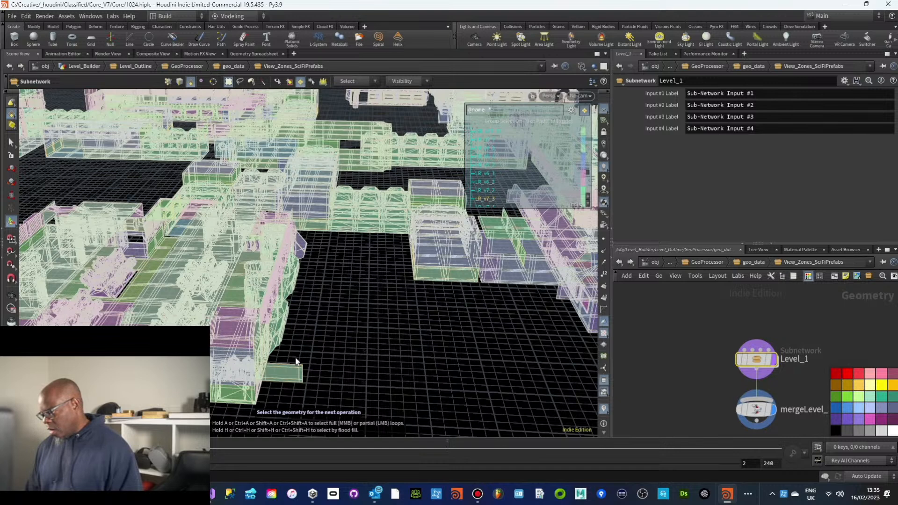
Step: Go to the PrefabContainer_PBR_SCIFI subnetwork in geo_data, search its nodes for LR_v7 and select LR_v7_3
left_click(743, 262)
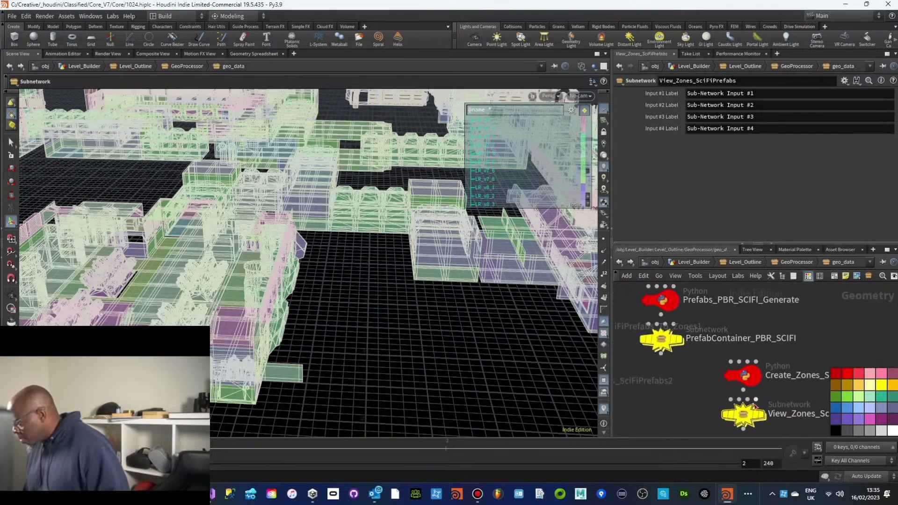
double_click(661, 340)
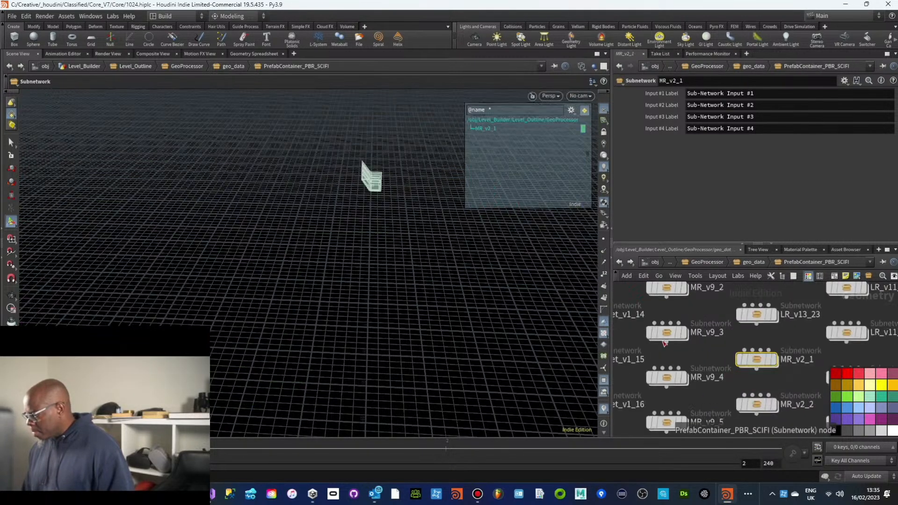
key("ctrl+f")
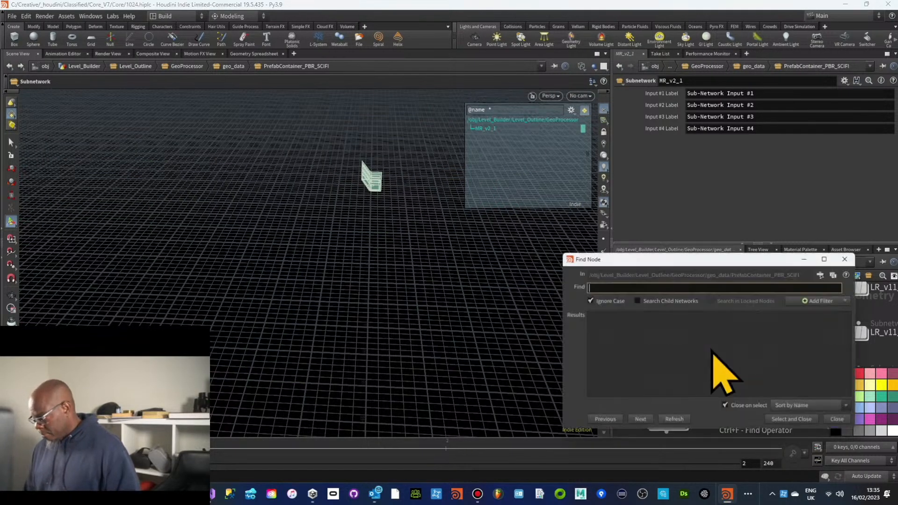
type("LR")
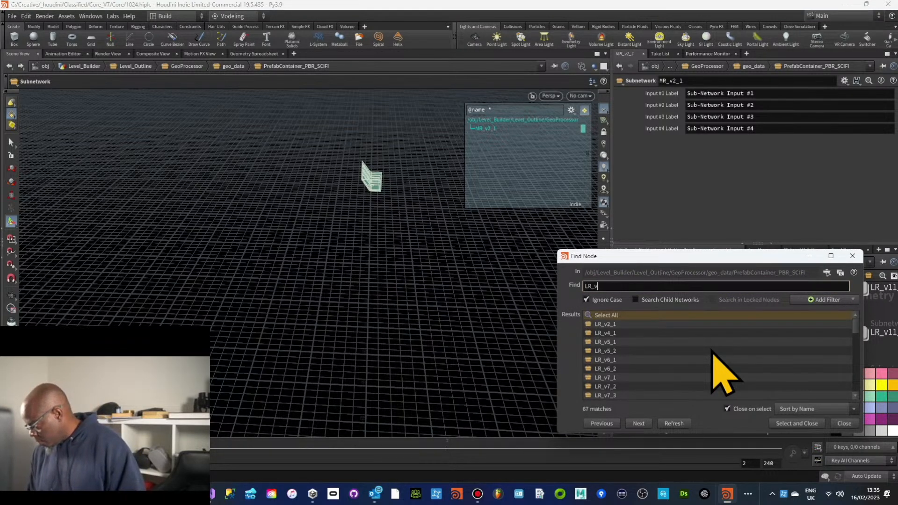
type("_v7")
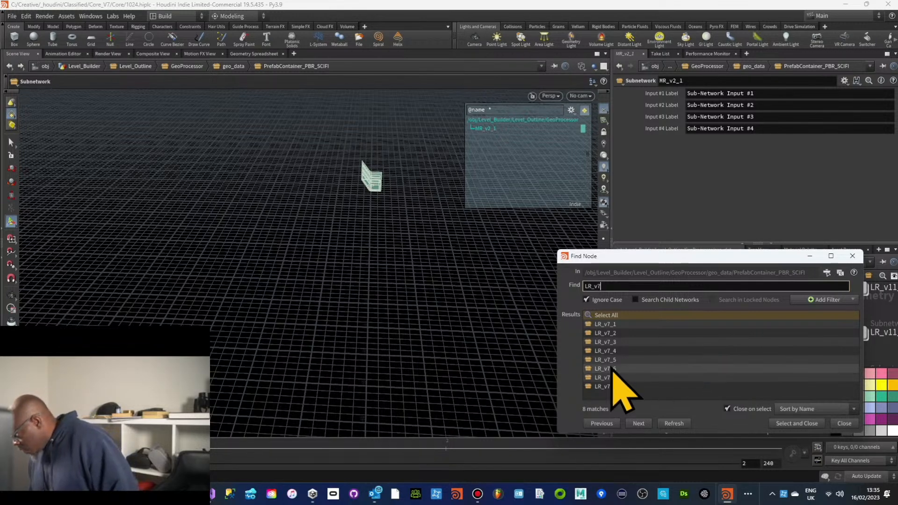
left_click(609, 343)
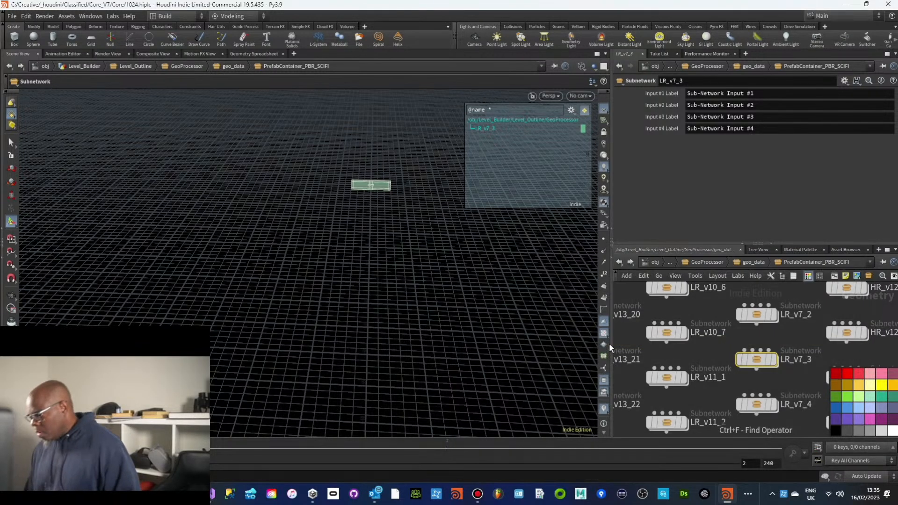
Step: Inspect the LR_v7_3 panel up close and enter its subnetwork to show the transform nodes
middle_click_drag(373, 299, 353, 326, "alt")
scroll(349, 223, "up", 8)
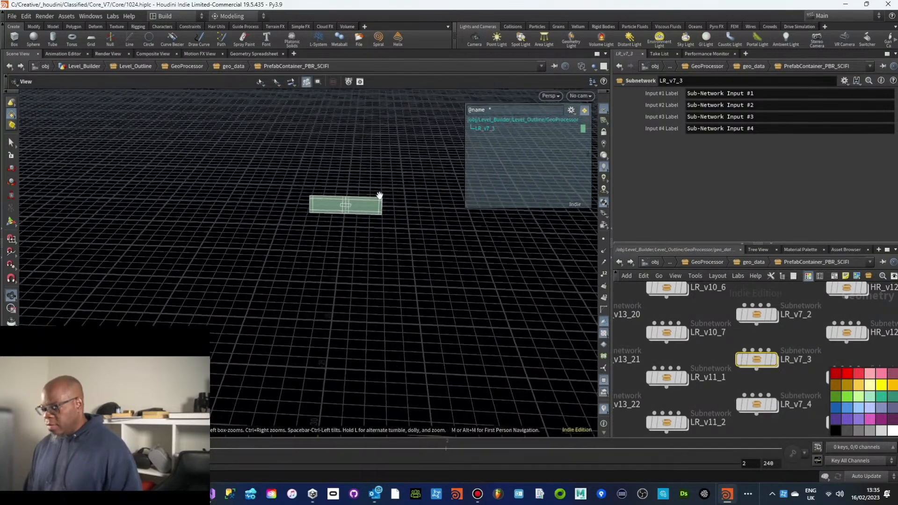
scroll(366, 205, "up", 9)
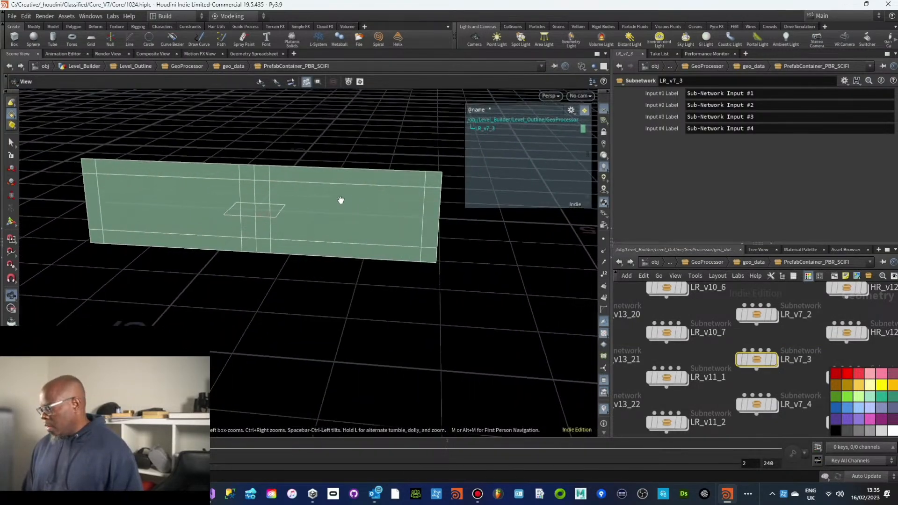
double_click(759, 358)
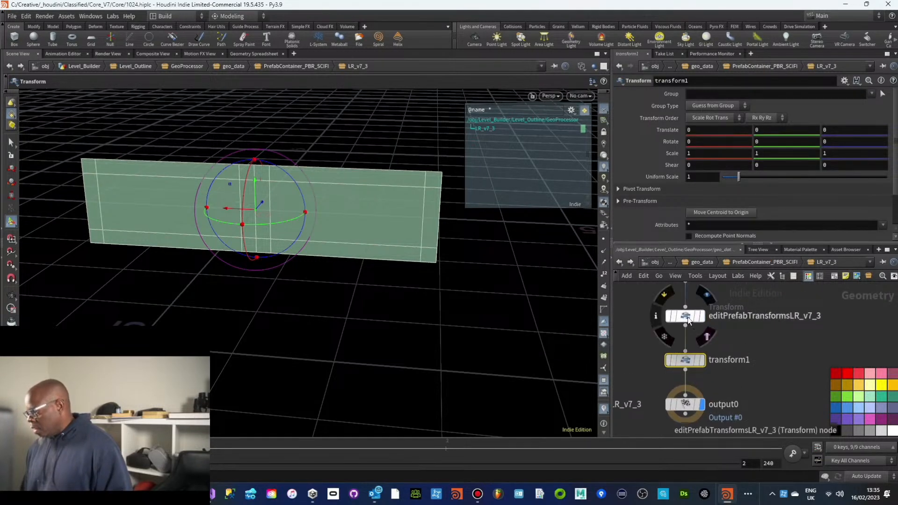
Step: Check the pivot values of editPrefabTransformsLR_v7_3, and set the Y rotation of transform1 to 90
left_click(687, 317)
left_click(618, 189)
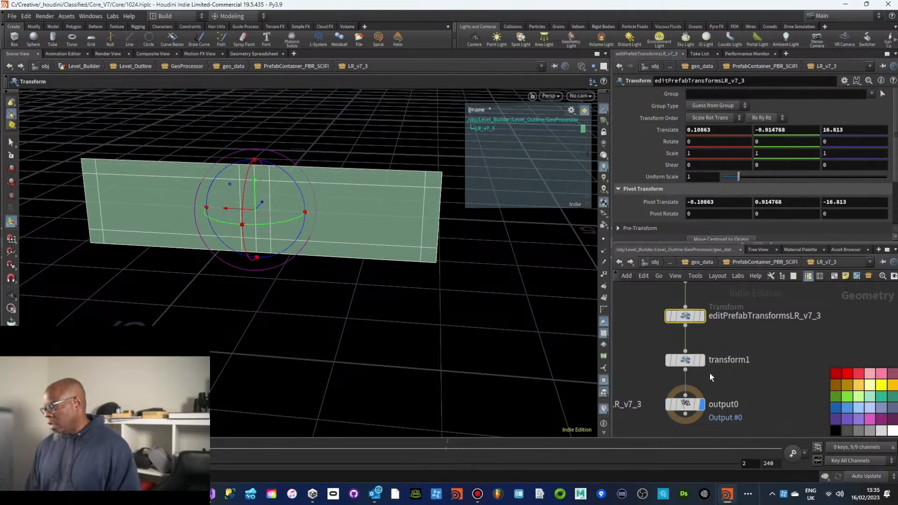
left_click(685, 361)
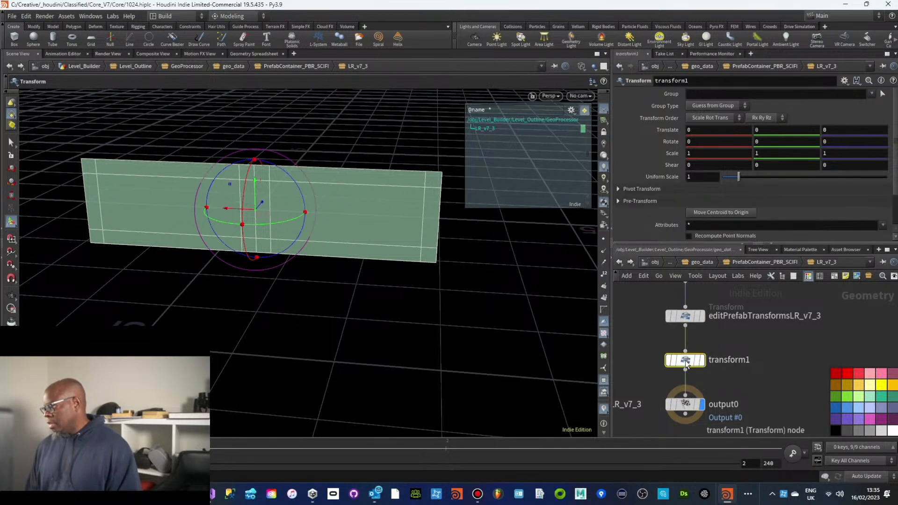
left_click(779, 142)
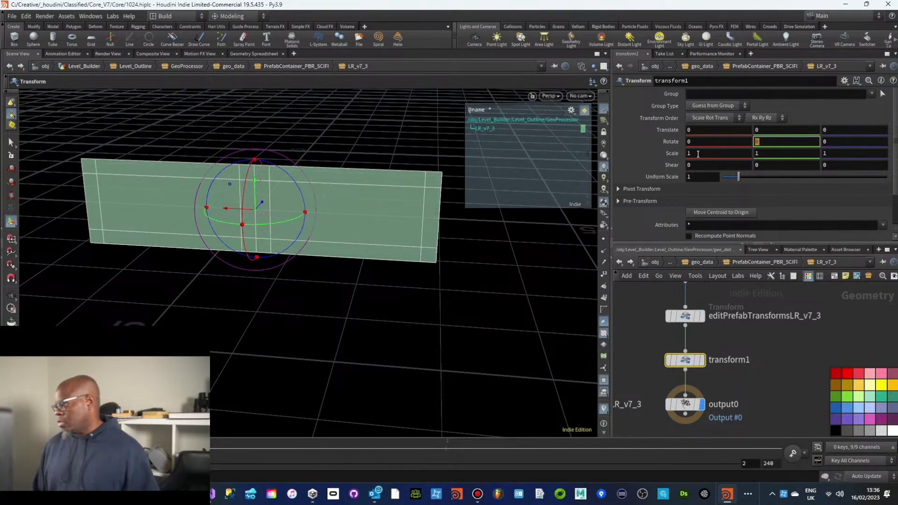
type("90")
key("Return")
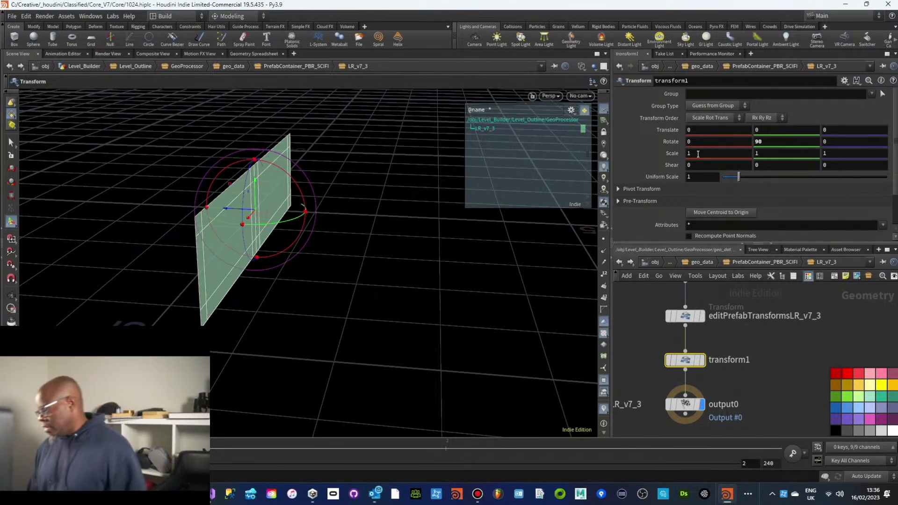
Step: Go back to the View_Zones_SciFiPrefabs subnetwork and inspect the room's corner in the assembled level
left_click(629, 263)
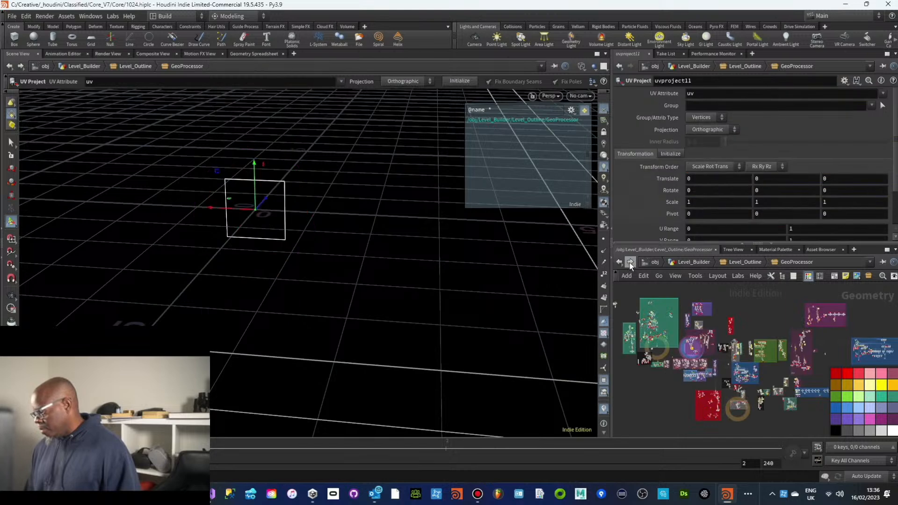
left_click(616, 262)
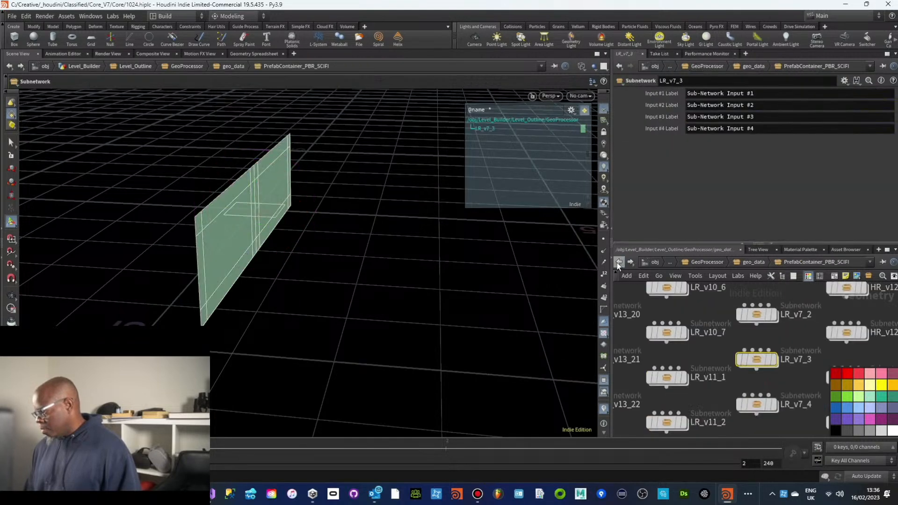
left_click(618, 262)
left_click(618, 262)
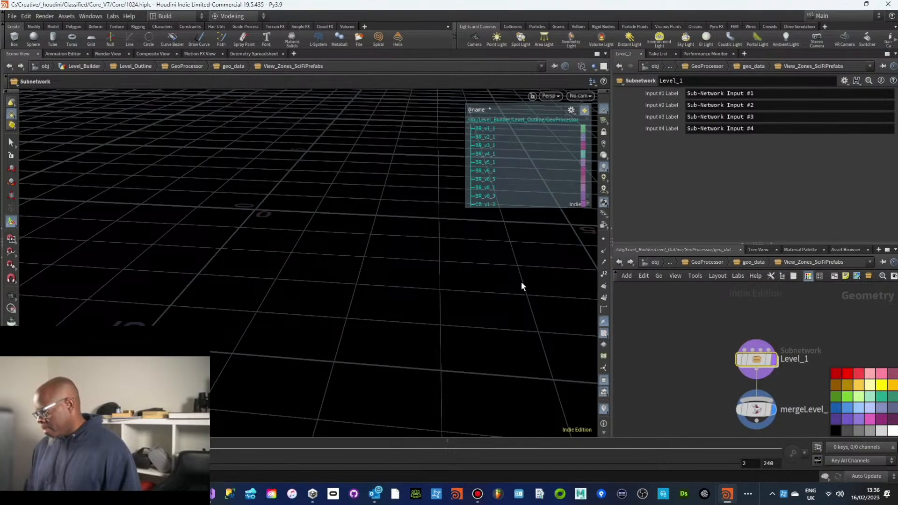
key("Escape")
left_click_drag(520, 281, 277, 311)
scroll(393, 314, "up", 6)
scroll(392, 312, "down", 5)
scroll(287, 294, "up", 3)
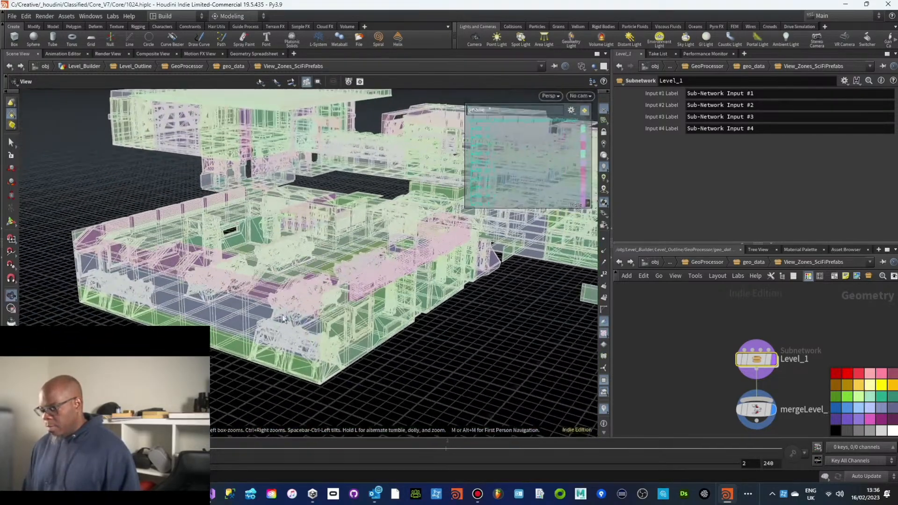
scroll(353, 353, "up", 2)
Step: Use geometry selection to highlight the name group of the rotated panel, and compare its instances across the neighbouring rooms
key("s")
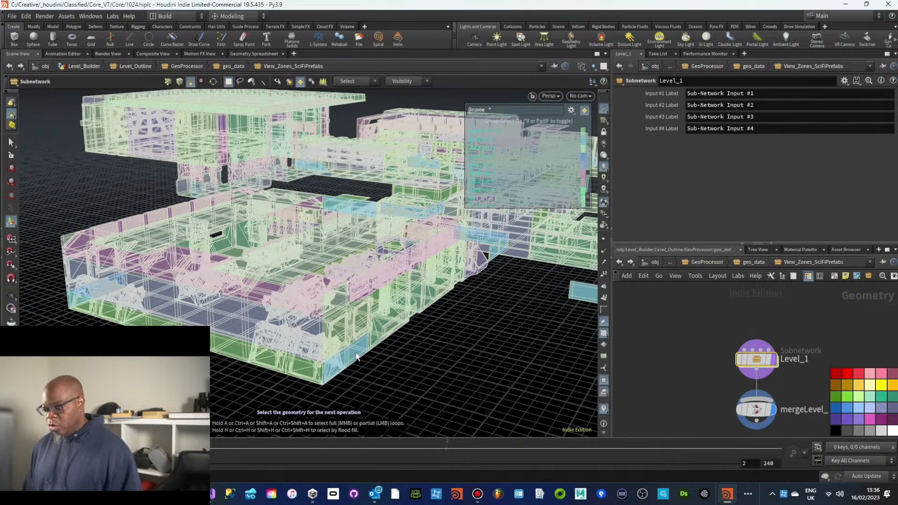
left_click_drag(355, 356, 279, 344, "alt")
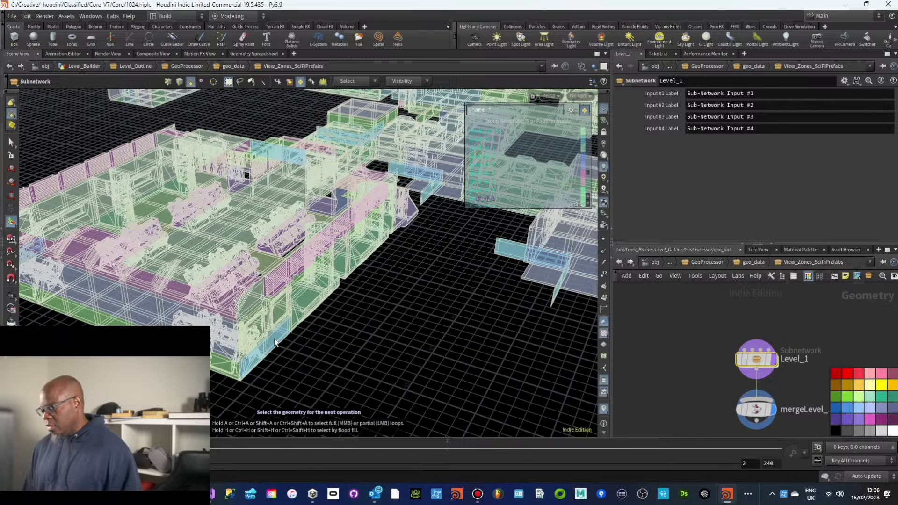
left_click_drag(501, 257, 377, 302)
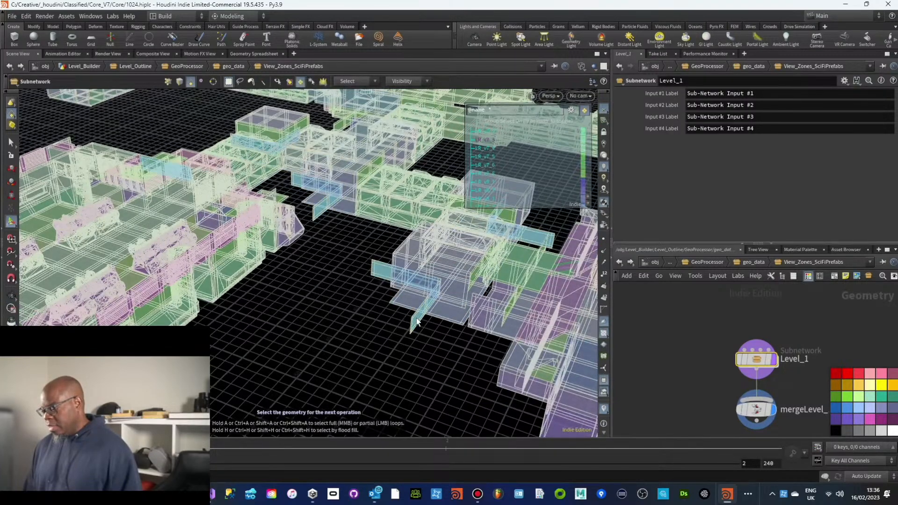
left_click_drag(389, 273, 281, 301)
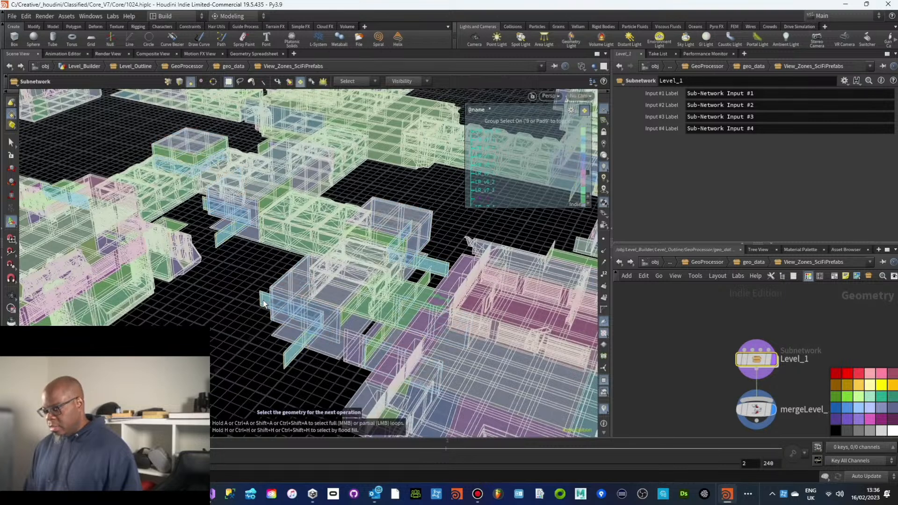
key("space")
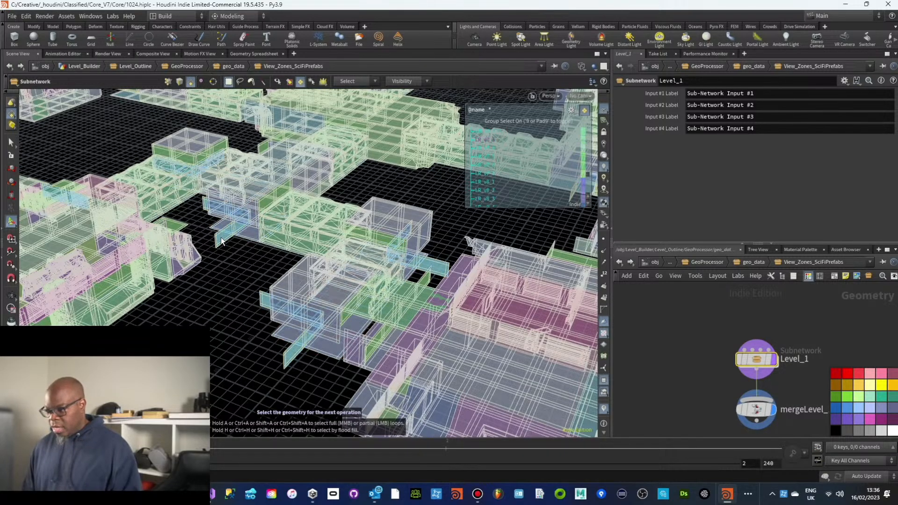
key("space")
middle_click_drag(244, 295, 280, 373)
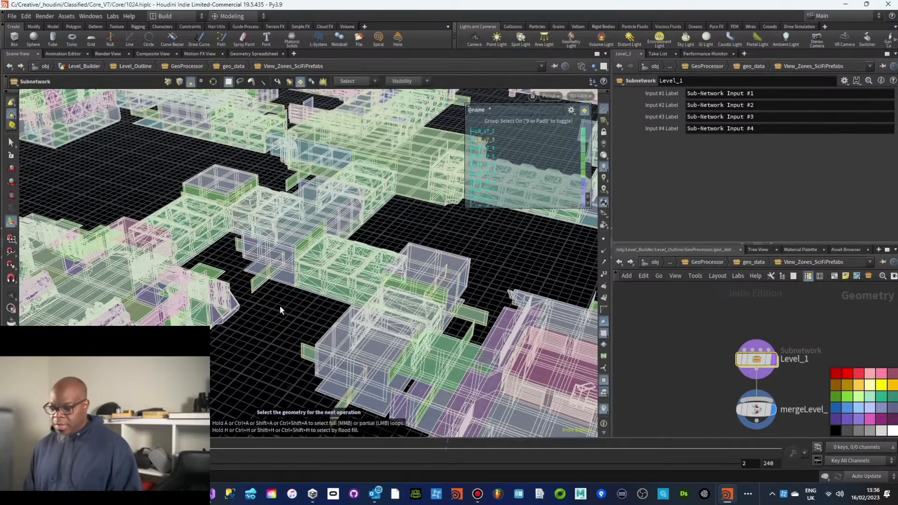
key("space")
middle_click_drag(245, 288, 421, 226)
left_click_drag(422, 226, 360, 284)
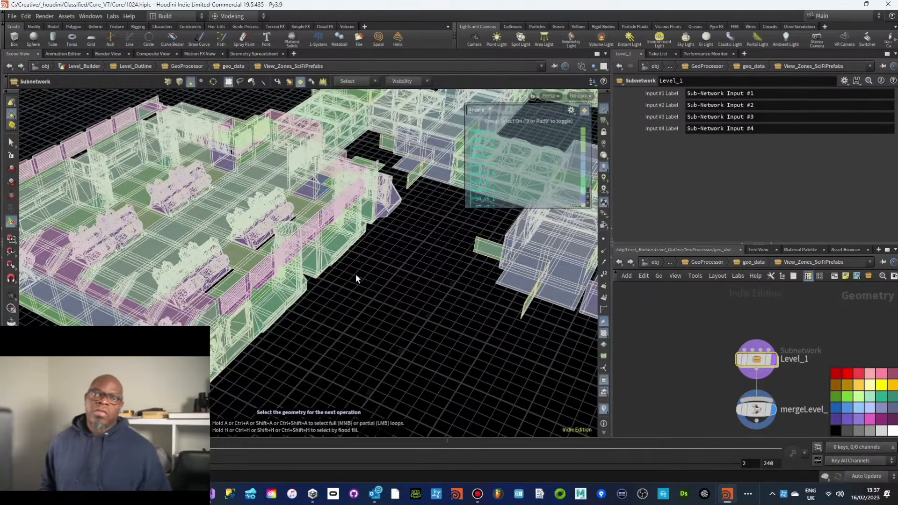